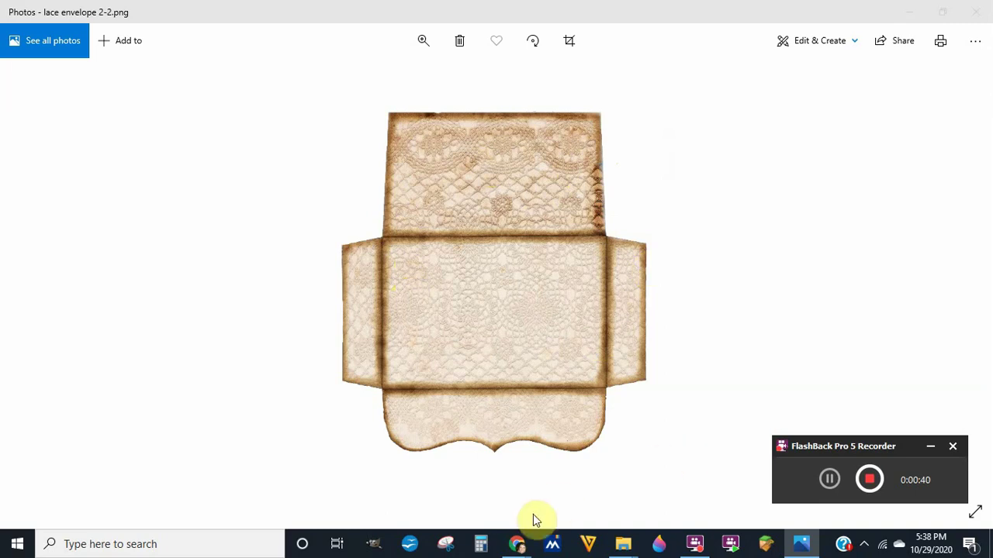
Bring the Pixlr X browser window forward and minimize the photo viewer
mouse_move(518, 546)
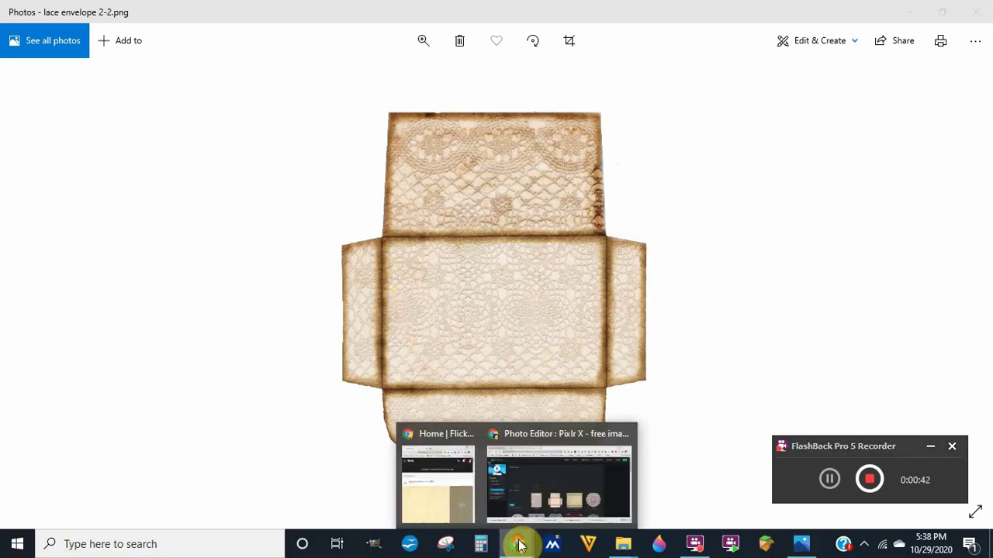
click(554, 486)
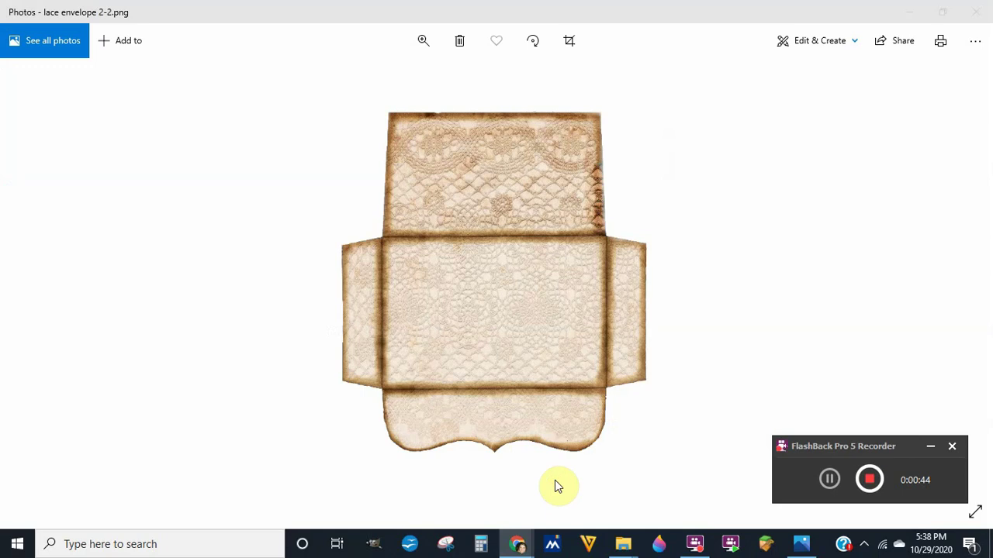
click(907, 12)
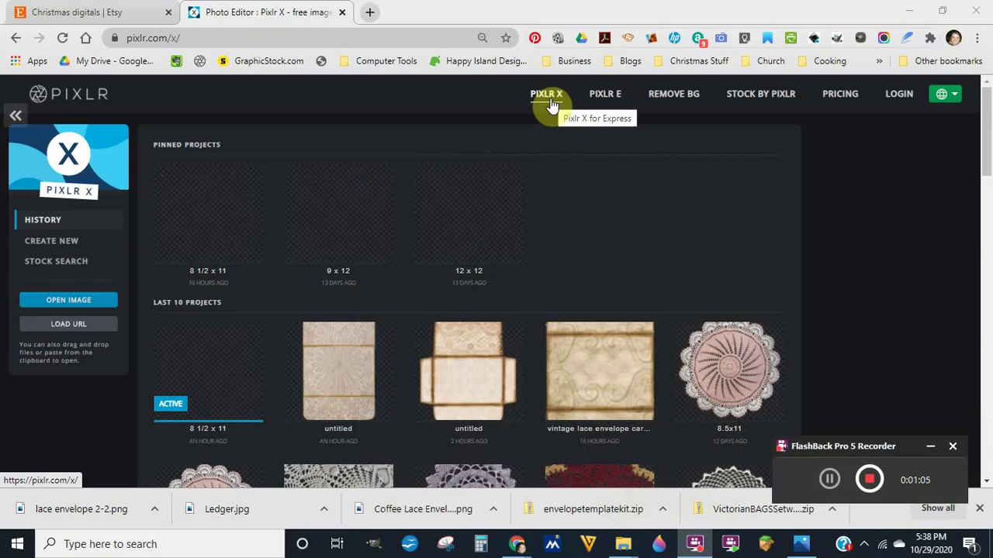
Create a new transparent canvas with width 2550 and height 3300 pixels
mouse_move(344, 212)
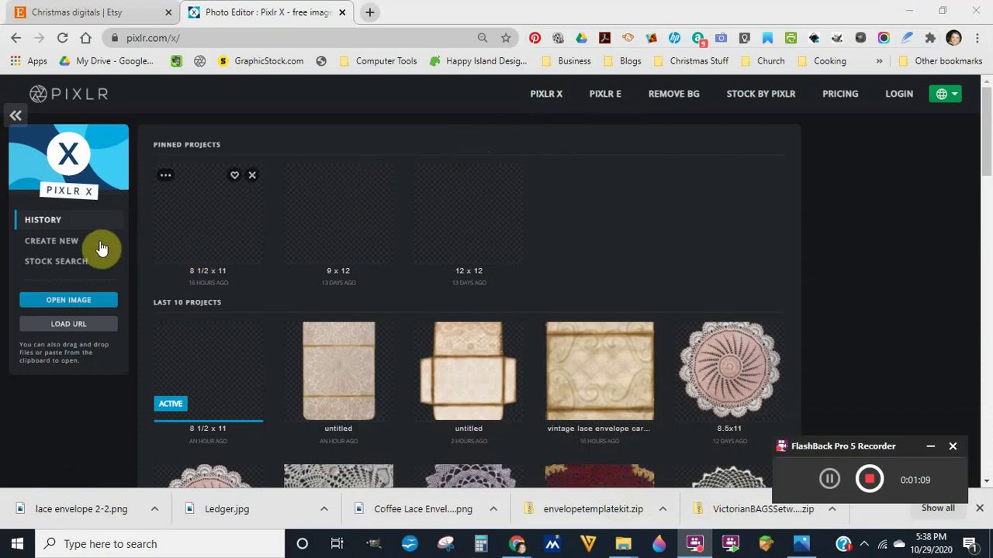
mouse_move(198, 256)
click(62, 245)
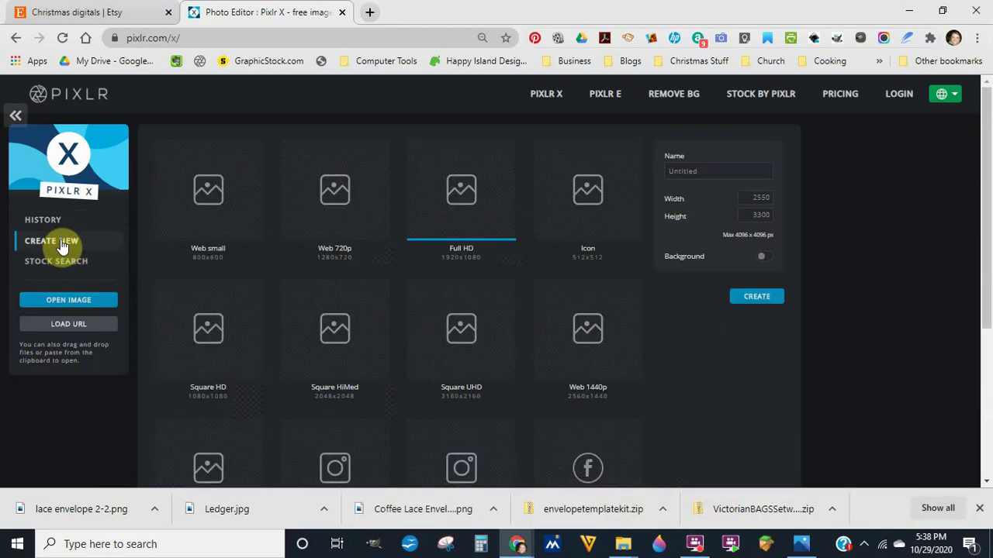
click(750, 198)
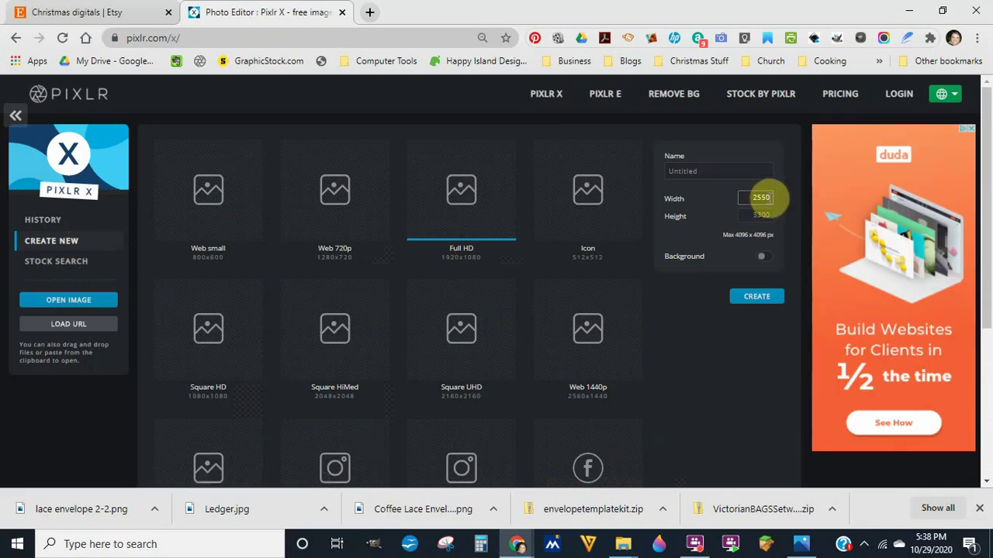
click(752, 216)
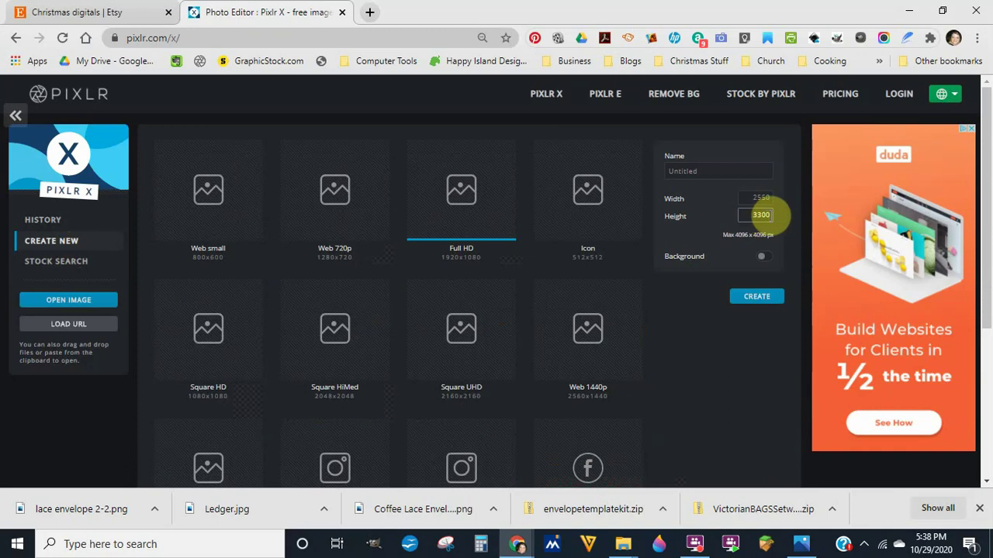
click(757, 297)
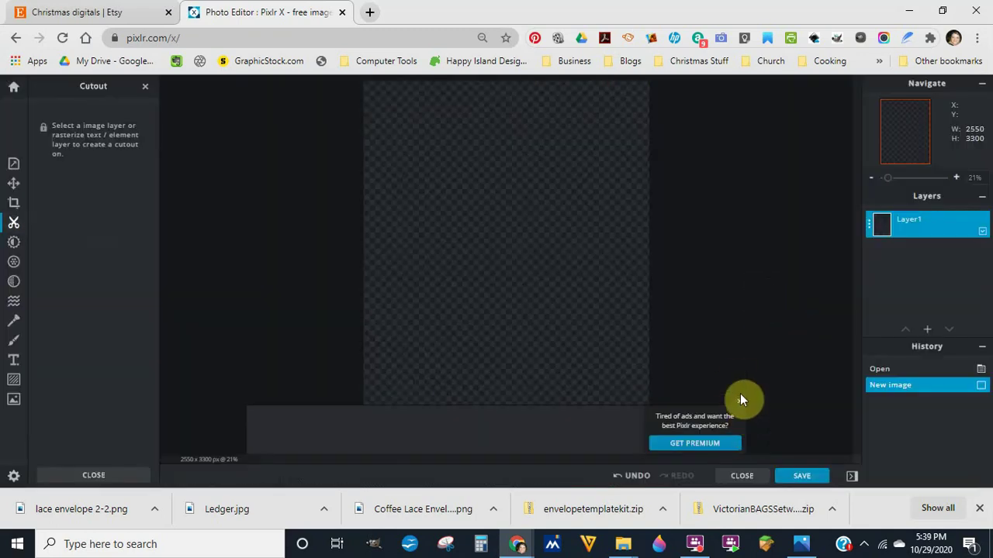
click(740, 403)
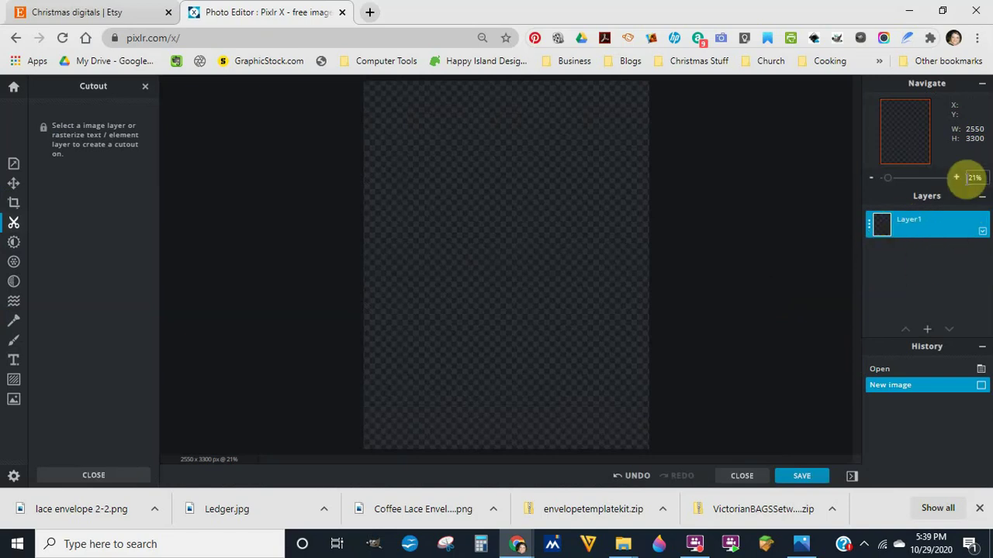
click(984, 86)
click(983, 86)
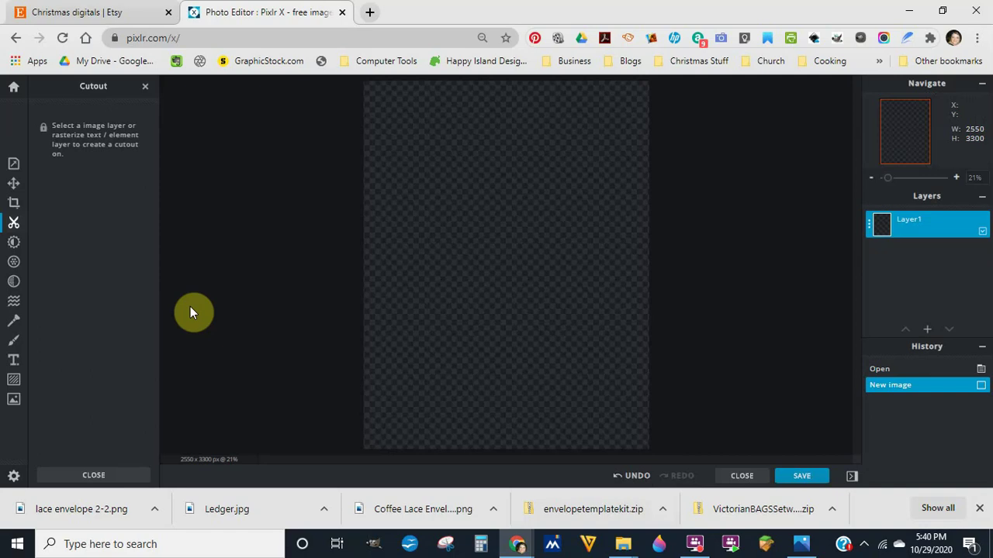
Browse through Add Image for the page 11 lace paper file and open it
click(13, 403)
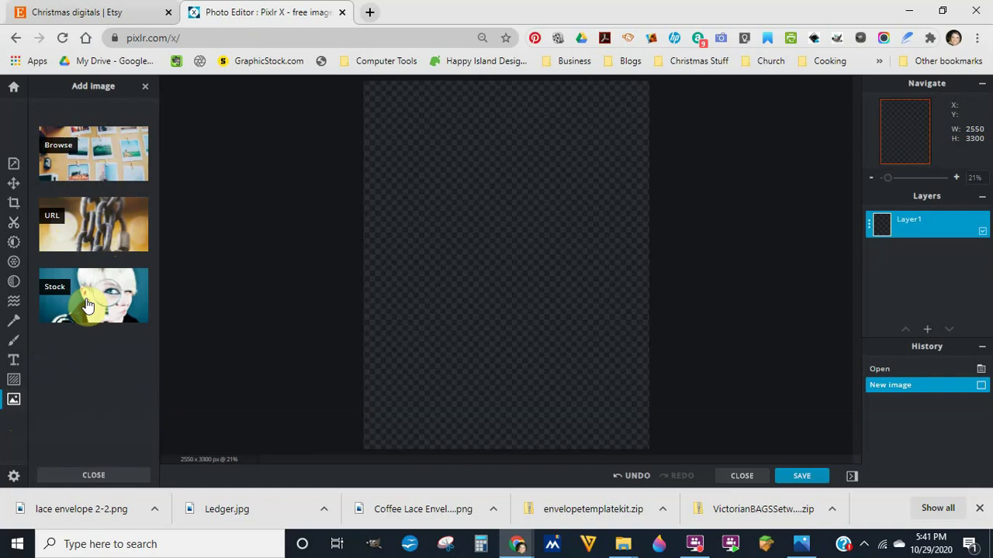
click(98, 154)
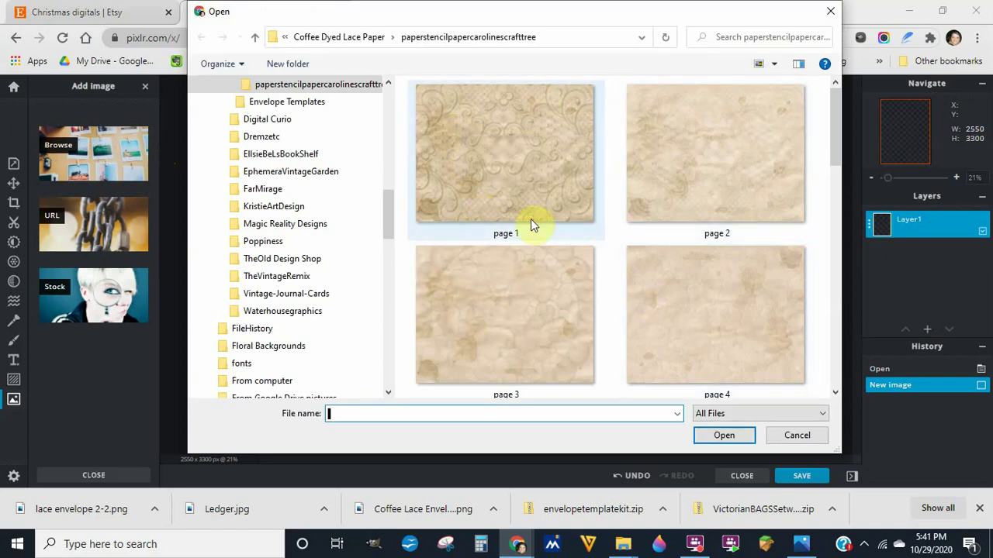
click(521, 152)
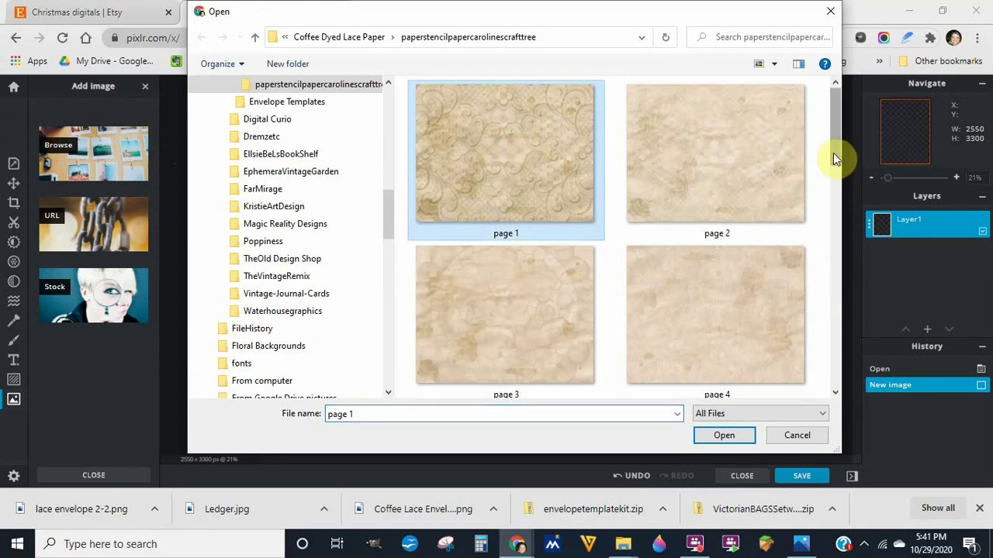
drag(833, 152, 832, 383)
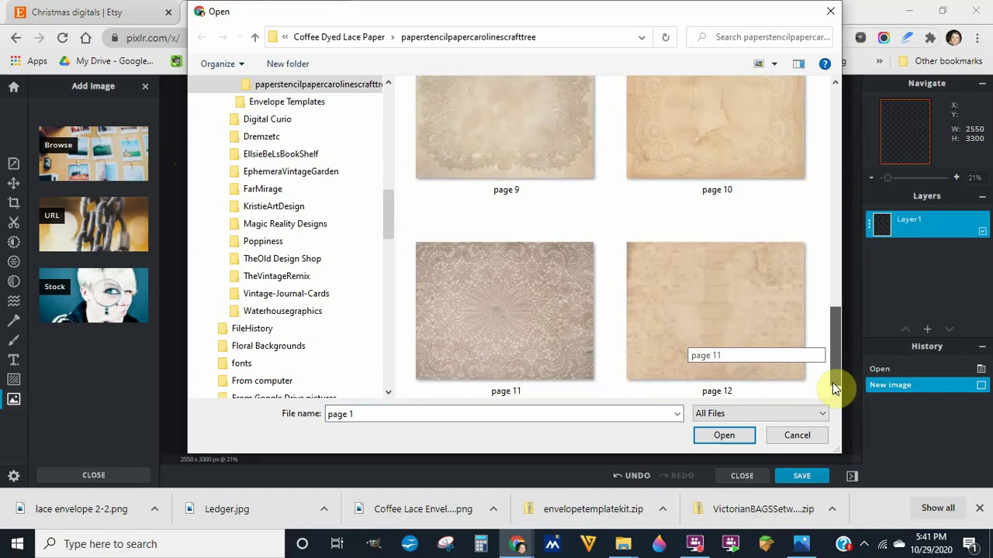
click(528, 380)
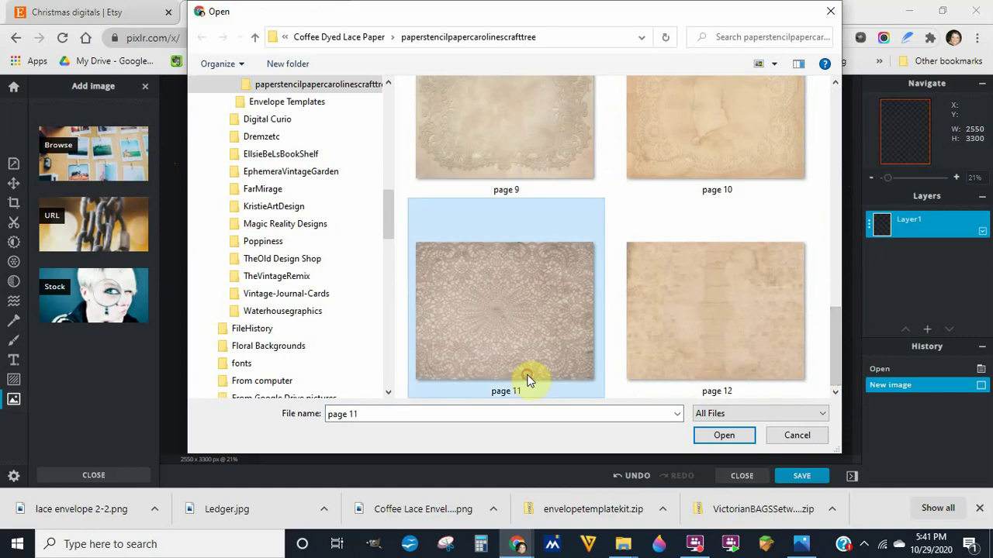
click(721, 435)
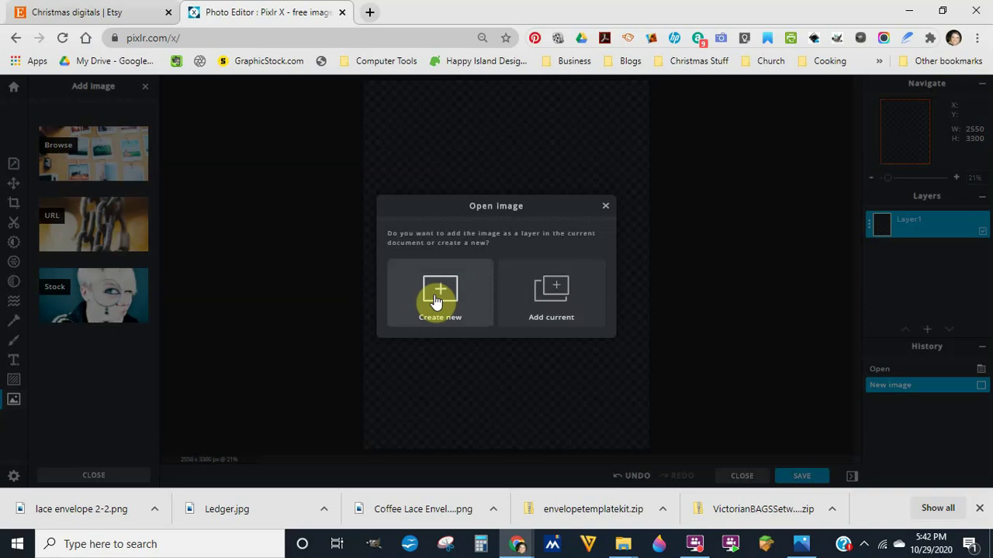
Add page 11.jpg to the current image as a layer, keeping it above Layer1
click(558, 295)
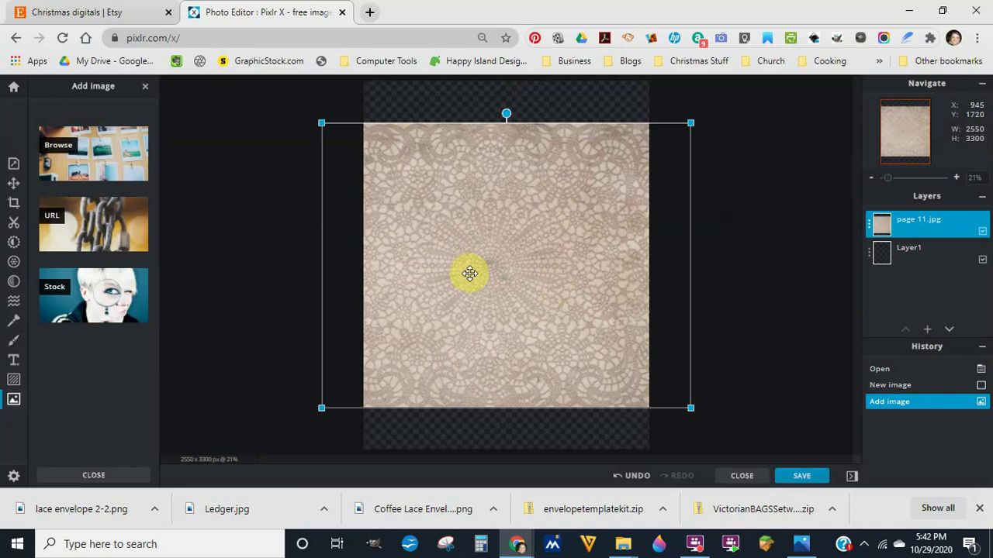
click(908, 224)
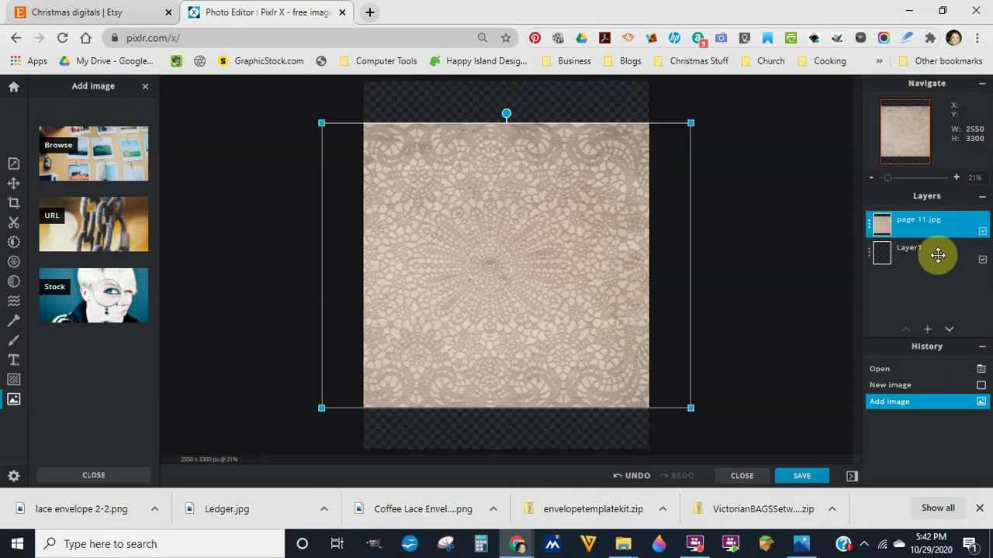
click(938, 248)
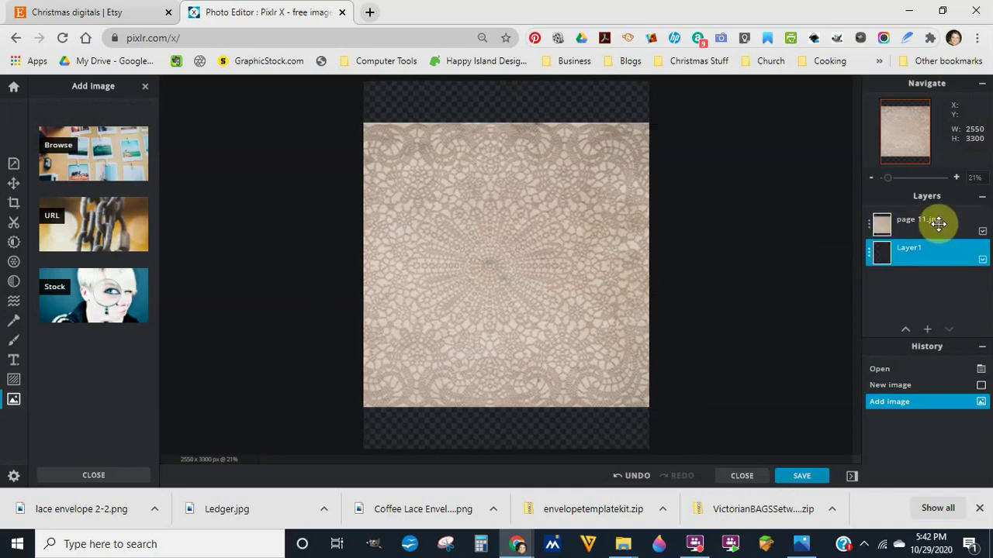
click(939, 223)
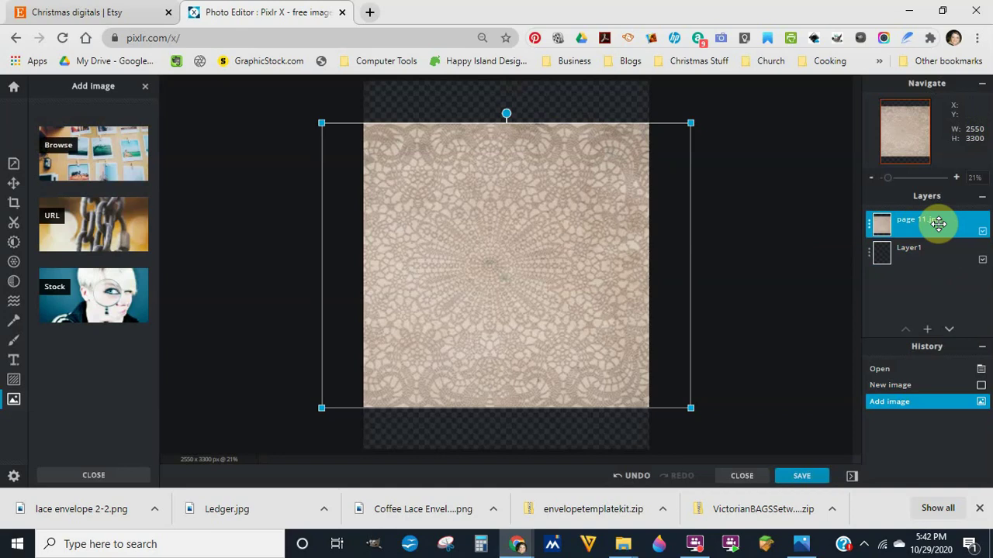
mouse_move(937, 221)
mouse_down()
mouse_move(936, 266)
mouse_move(936, 224)
mouse_up()
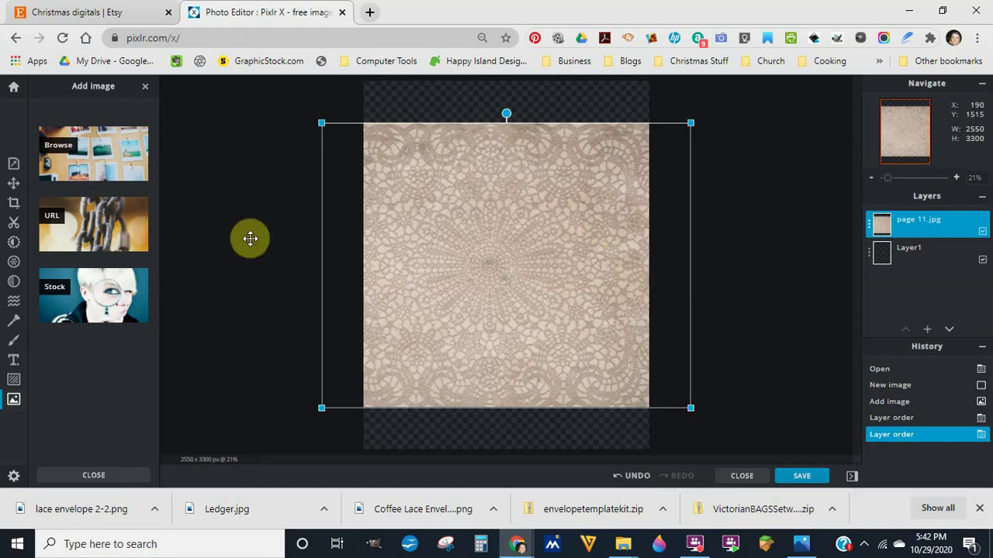
Rotate the lace paper layer right 90° in Arrange to fit the portrait canvas
click(14, 184)
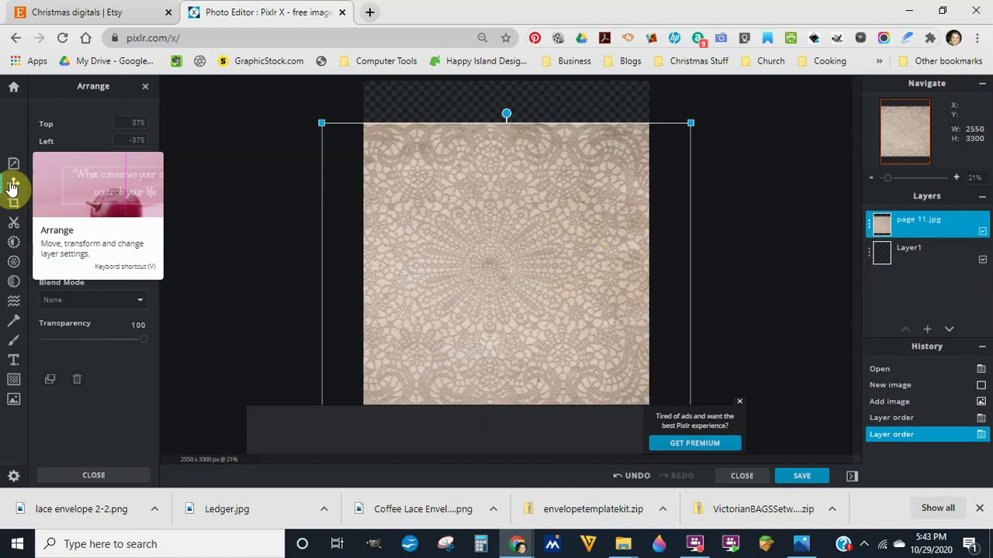
click(13, 186)
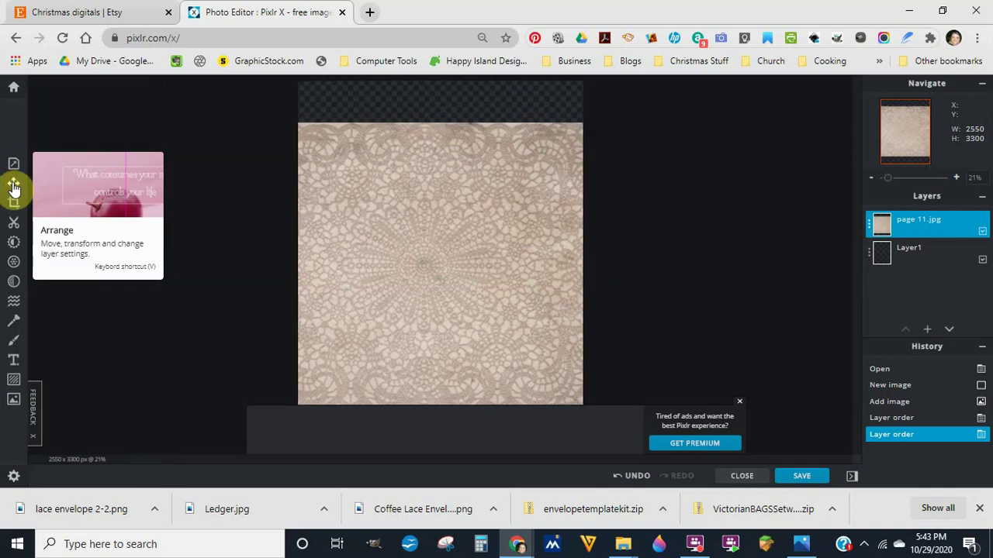
click(13, 186)
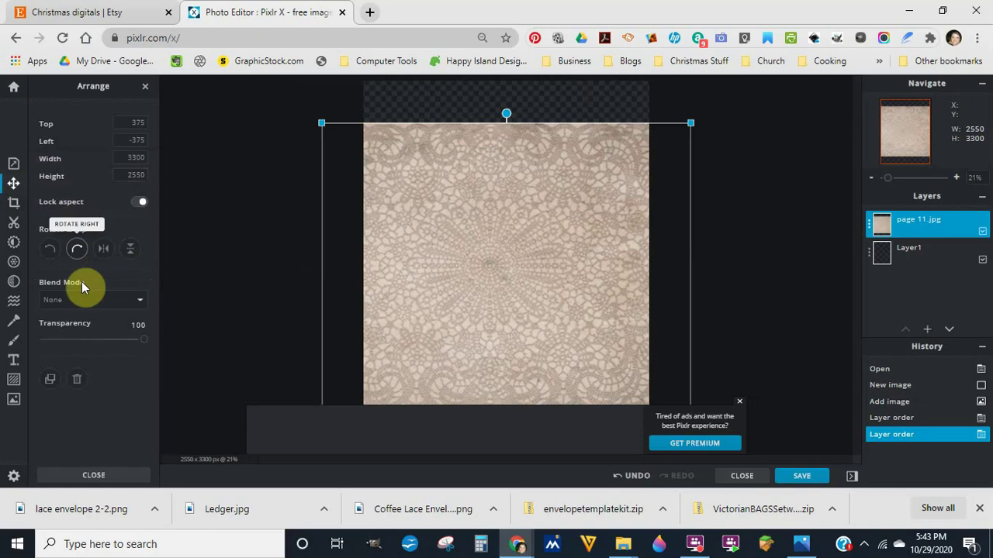
click(78, 252)
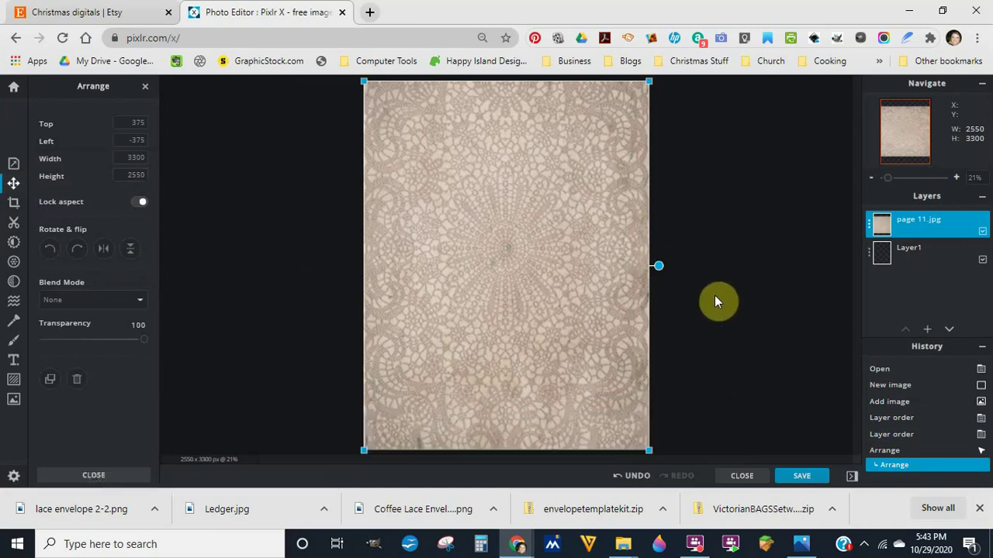
click(14, 404)
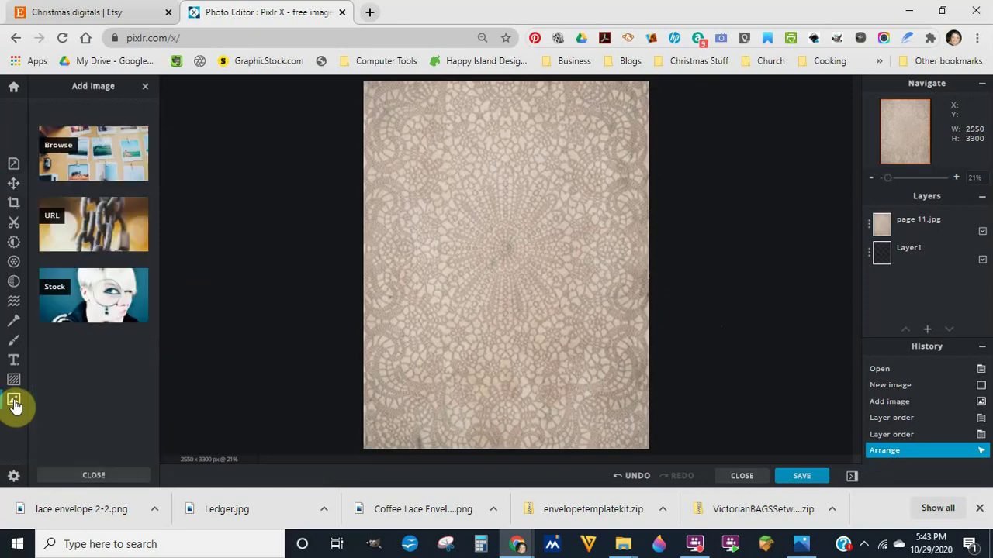
Load 2a.jpg from the Envelope Templates envelopetemplatekit folder and add it as the current layer
click(113, 151)
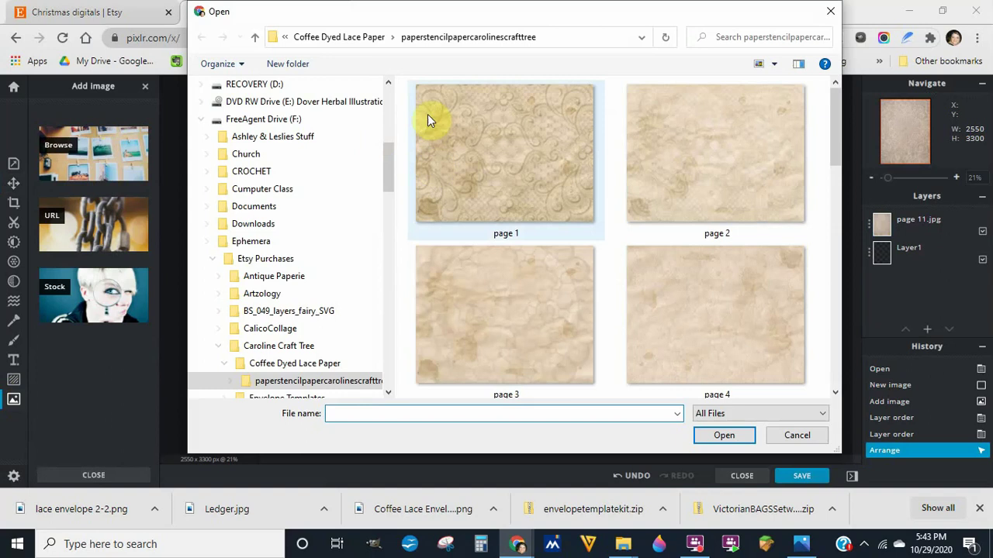
click(364, 40)
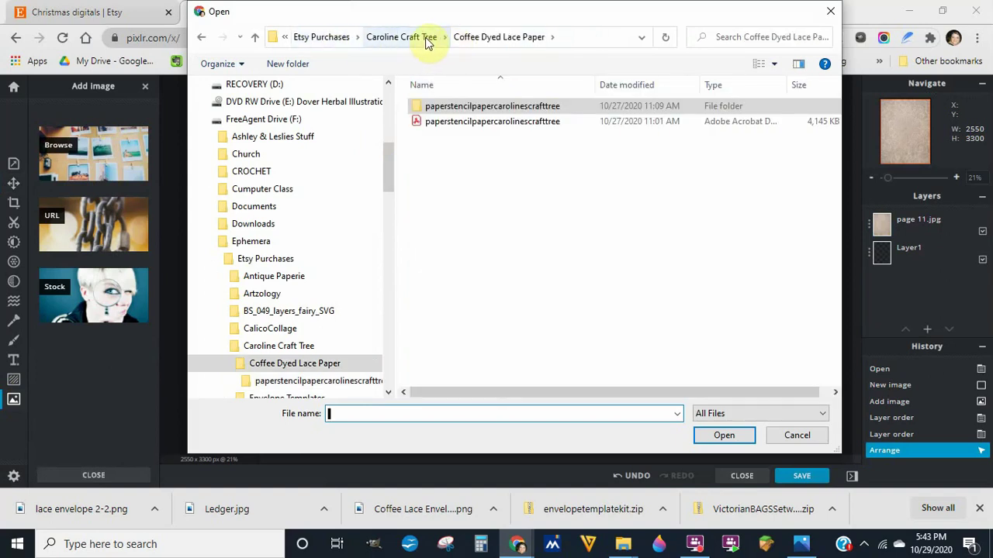
click(417, 39)
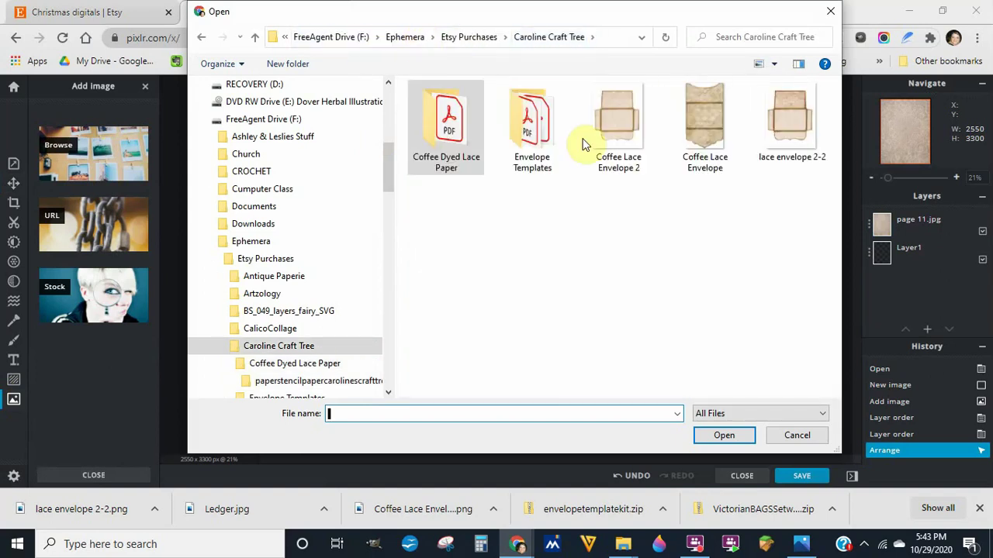
double_click(534, 125)
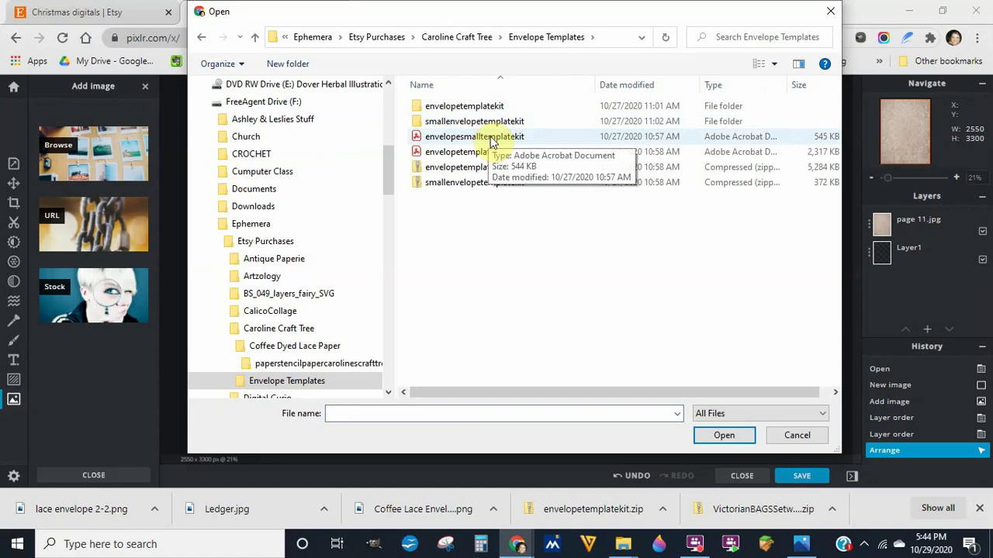
click(453, 172)
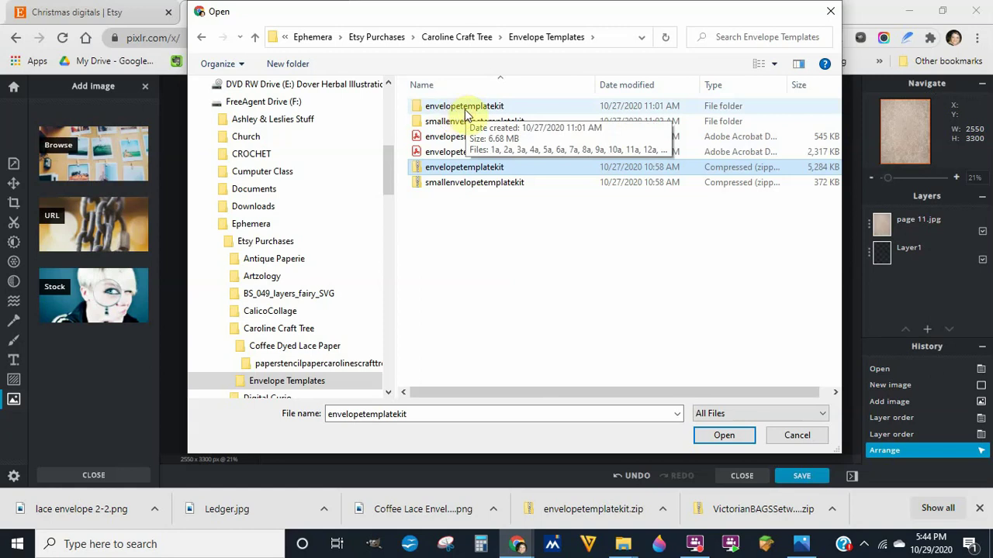
double_click(475, 110)
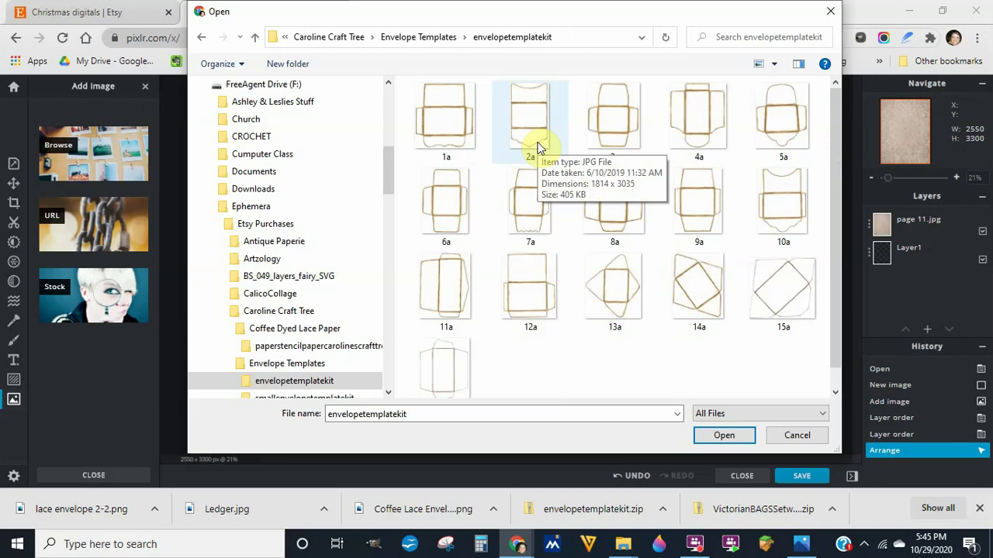
click(527, 134)
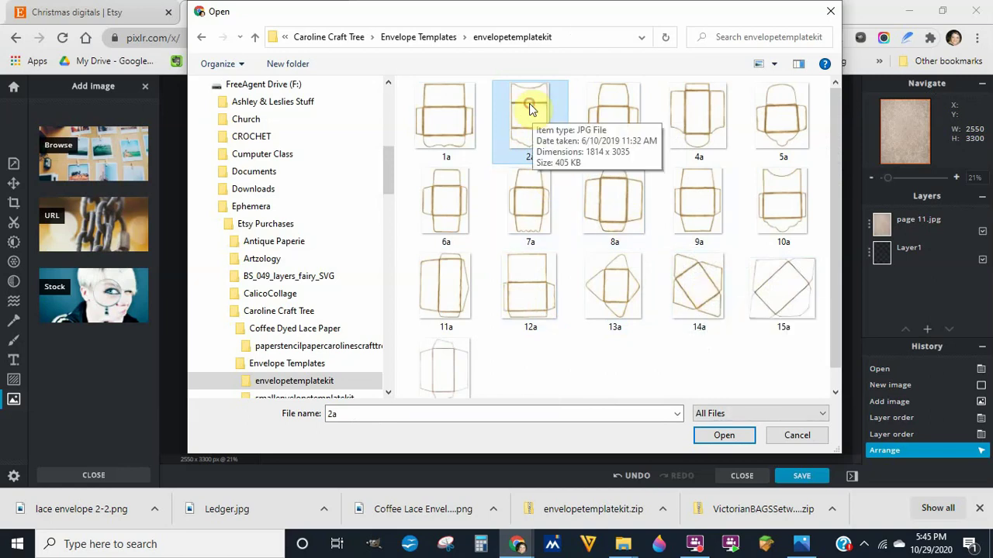
click(723, 435)
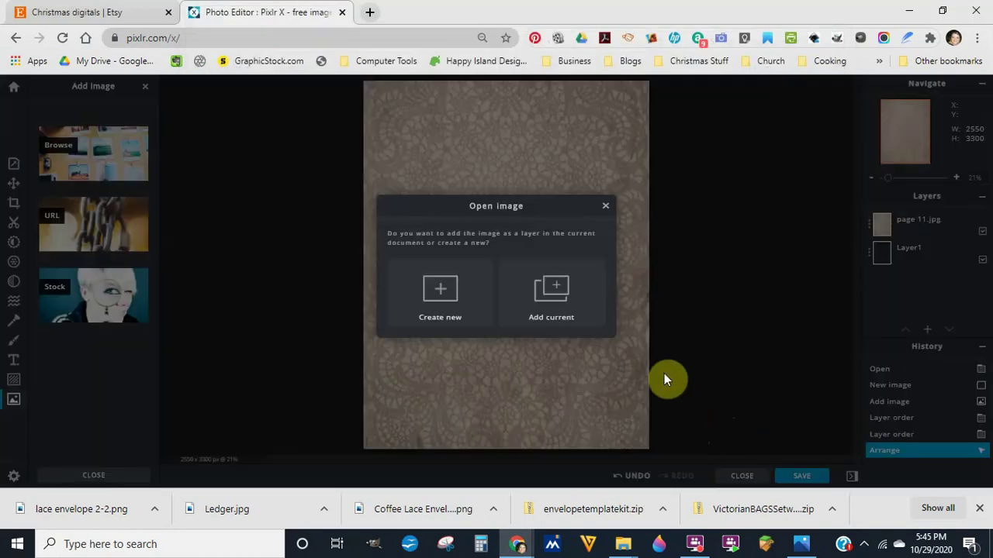
click(556, 299)
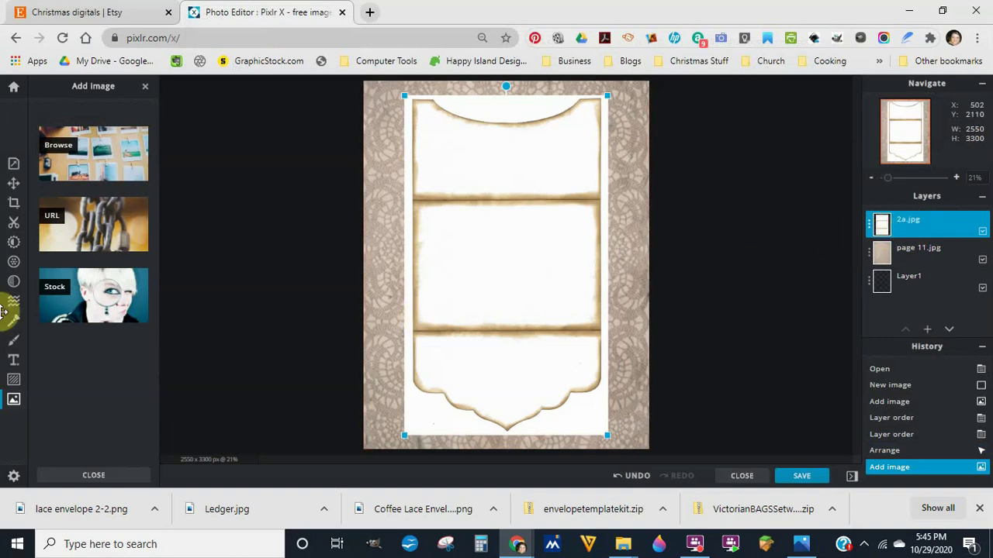
Remove the template's white areas using Magic Cutout in Remove mode at tolerance 31
click(15, 225)
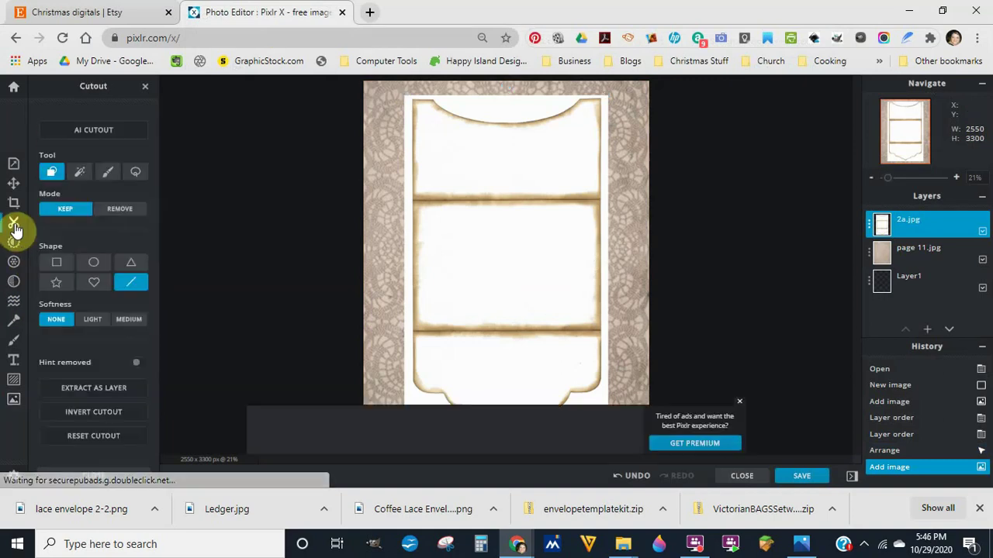
click(81, 173)
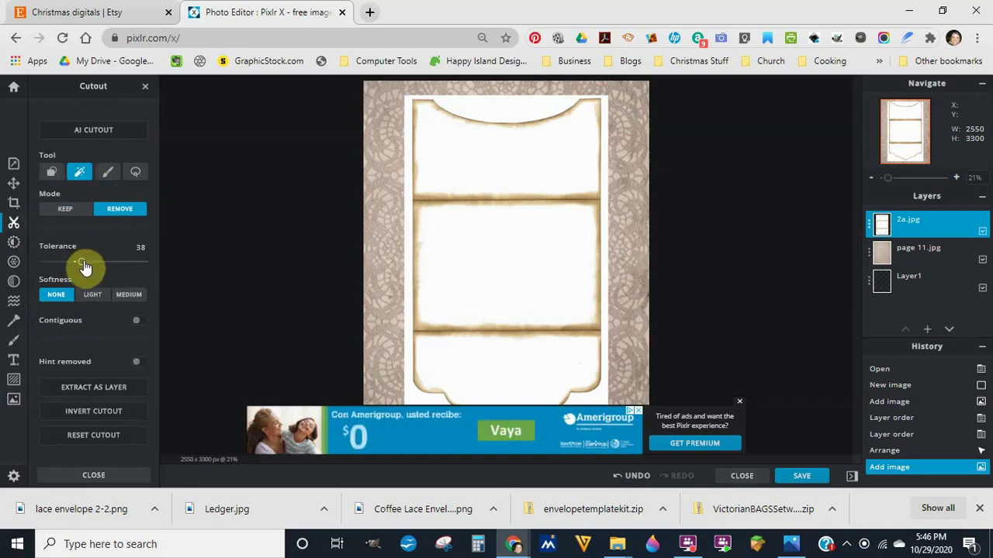
drag(85, 267, 75, 266)
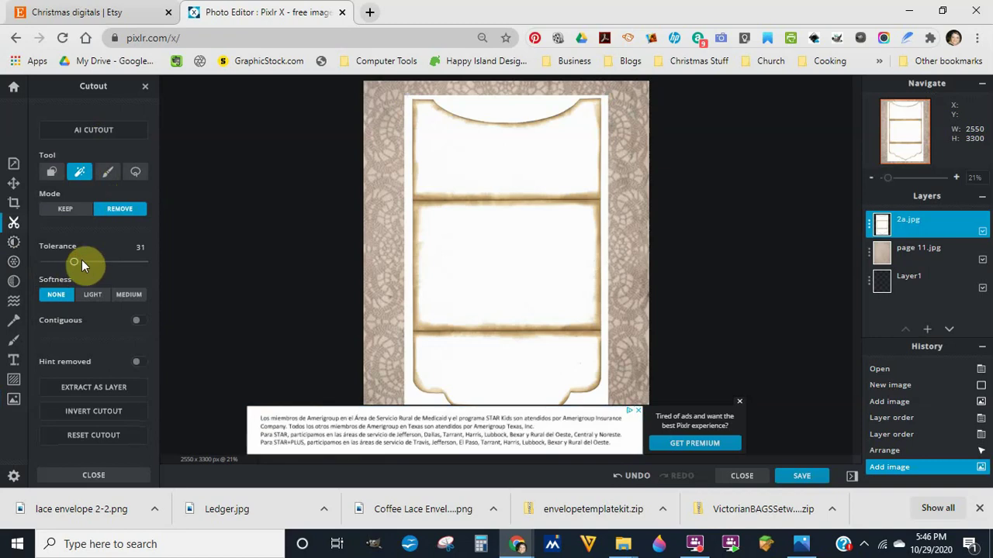
click(139, 247)
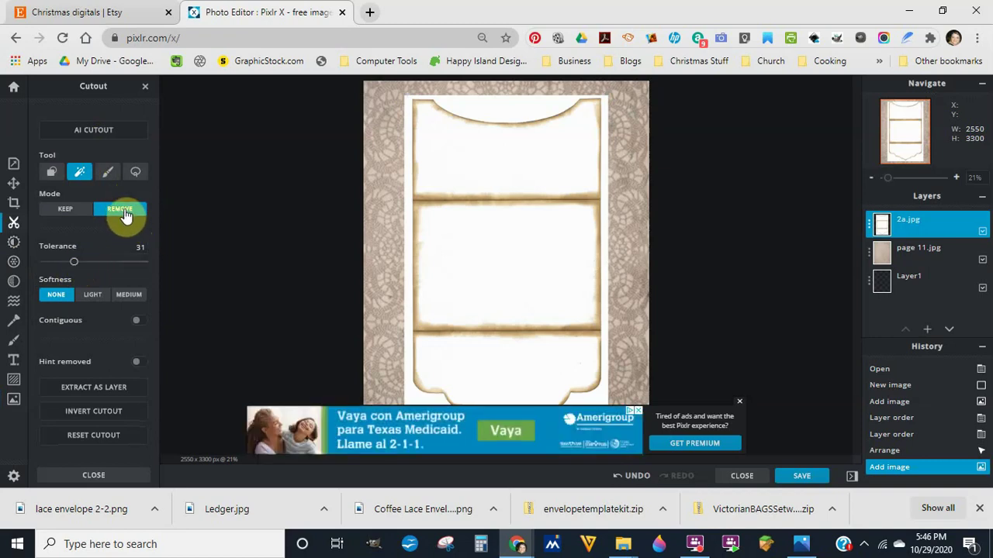
click(64, 217)
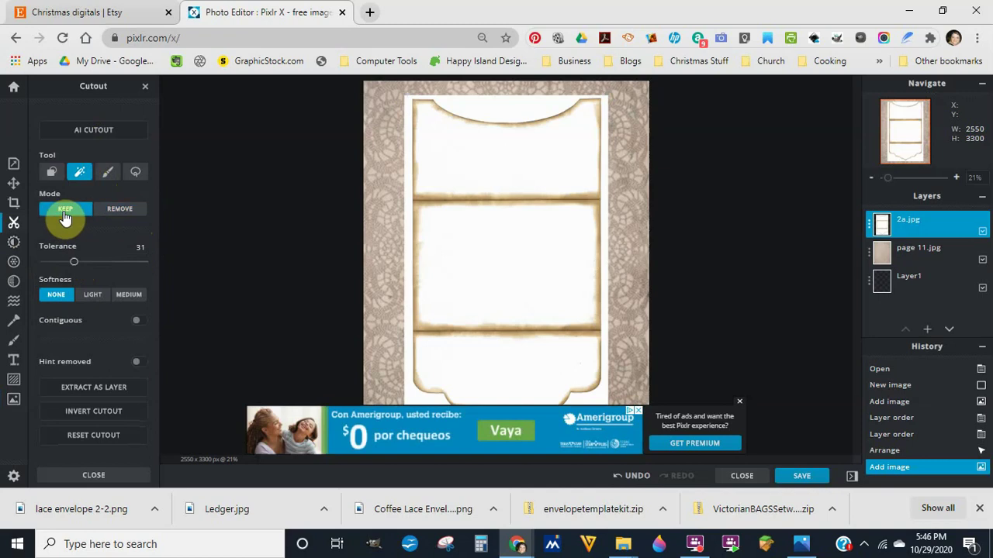
click(123, 213)
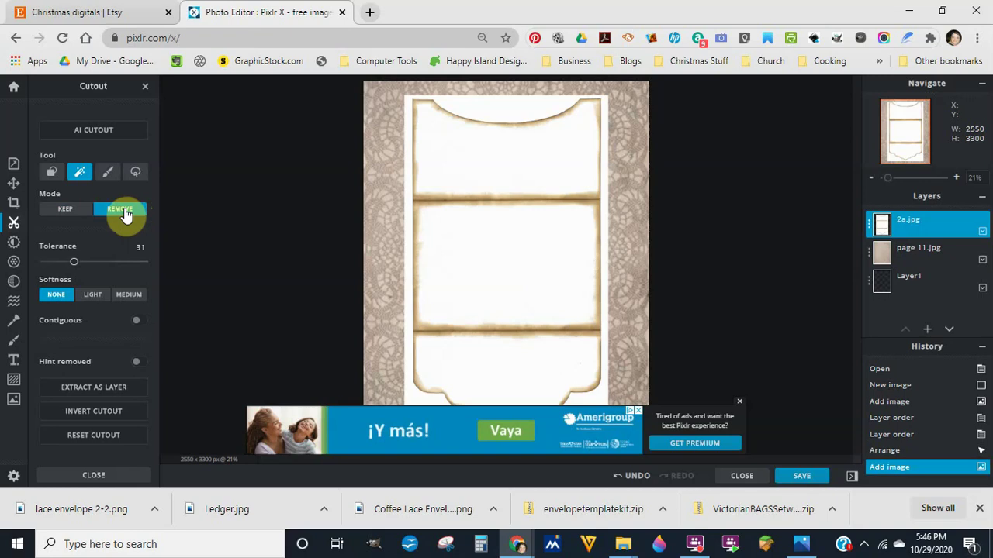
click(81, 174)
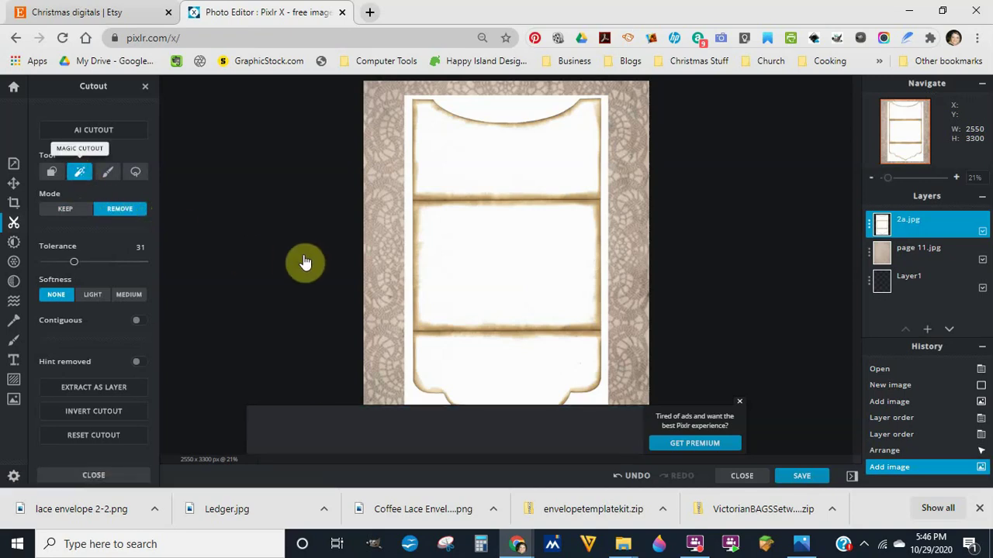
click(407, 291)
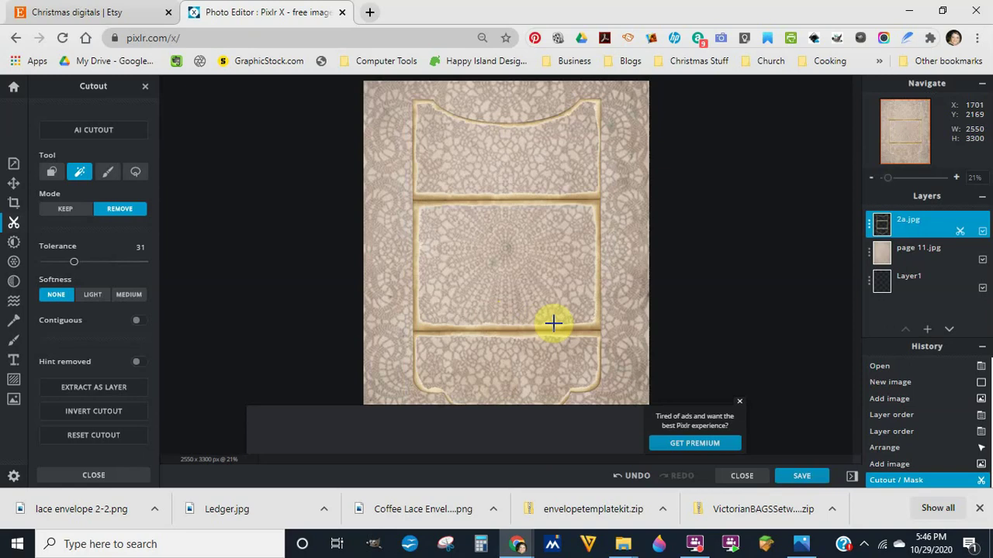
Zoom in, cut out the two leftover white border strips, then zoom back out
scroll(553, 324, up, 1)
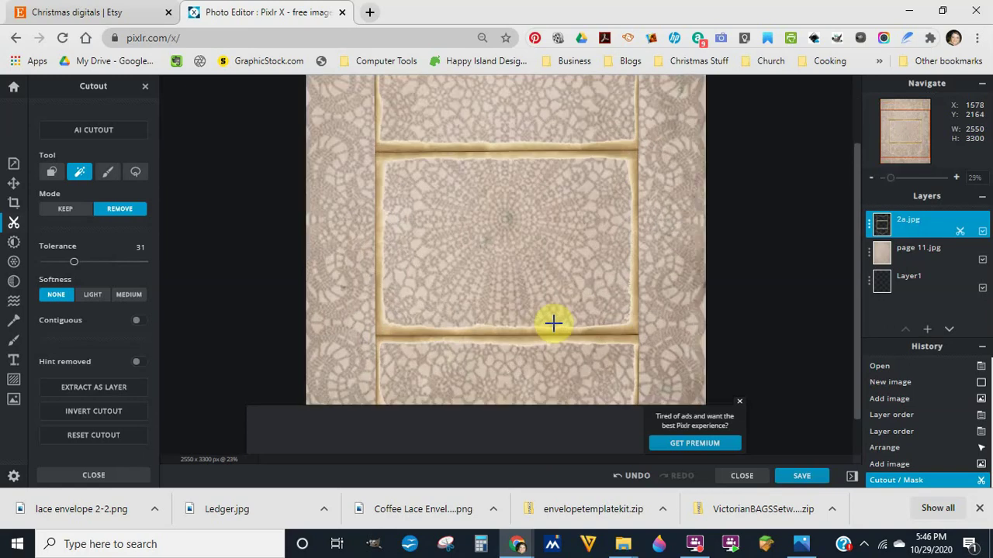
scroll(553, 324, up, 5)
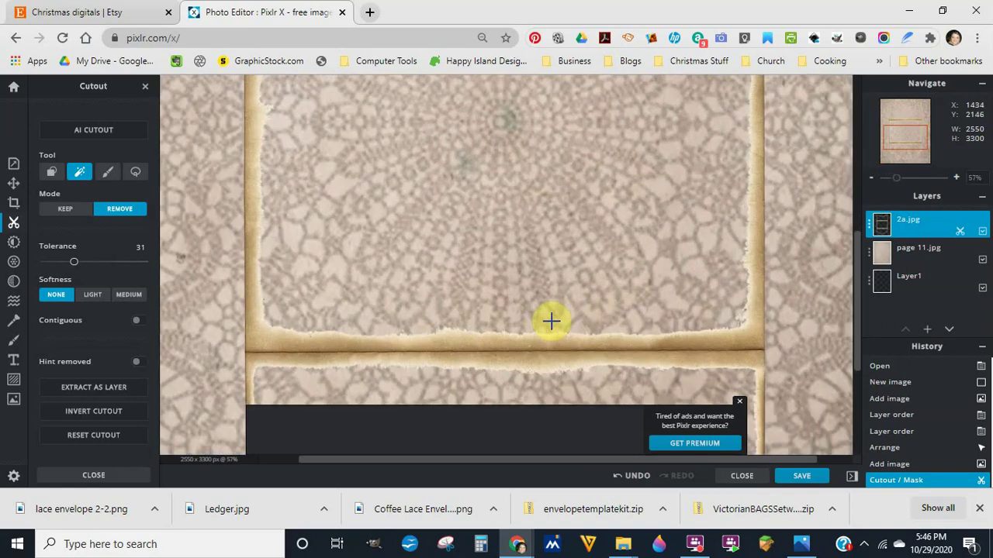
scroll(551, 321, up, 1)
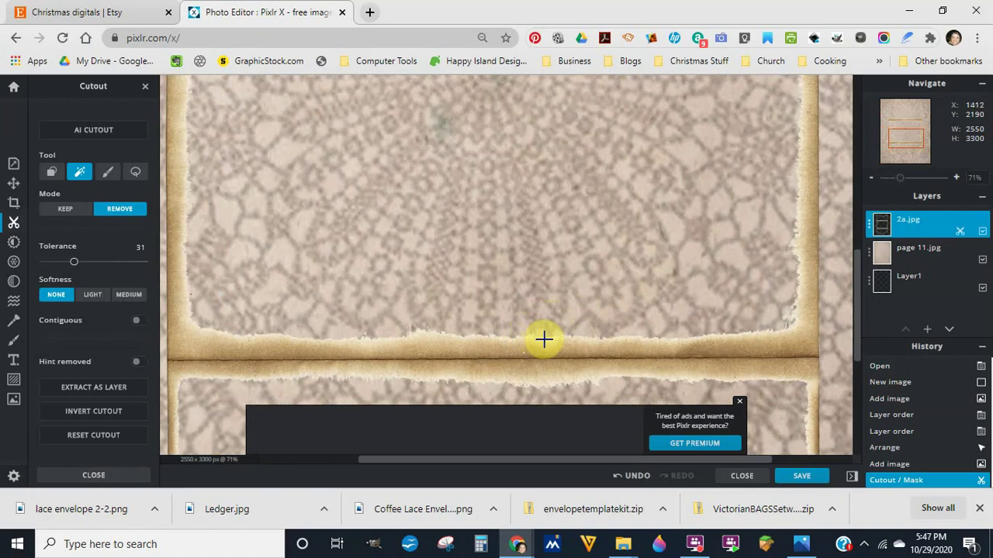
click(543, 339)
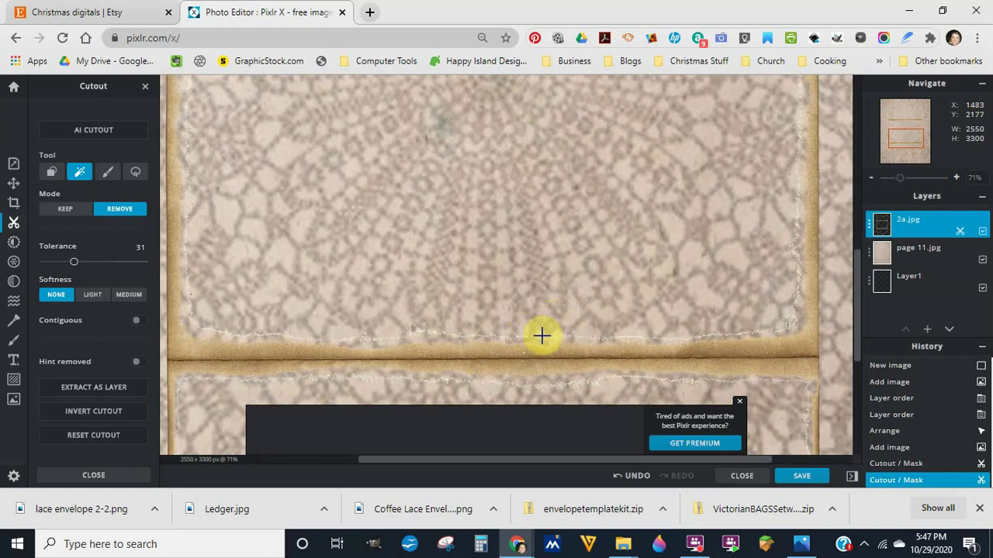
scroll(541, 335, up, 5)
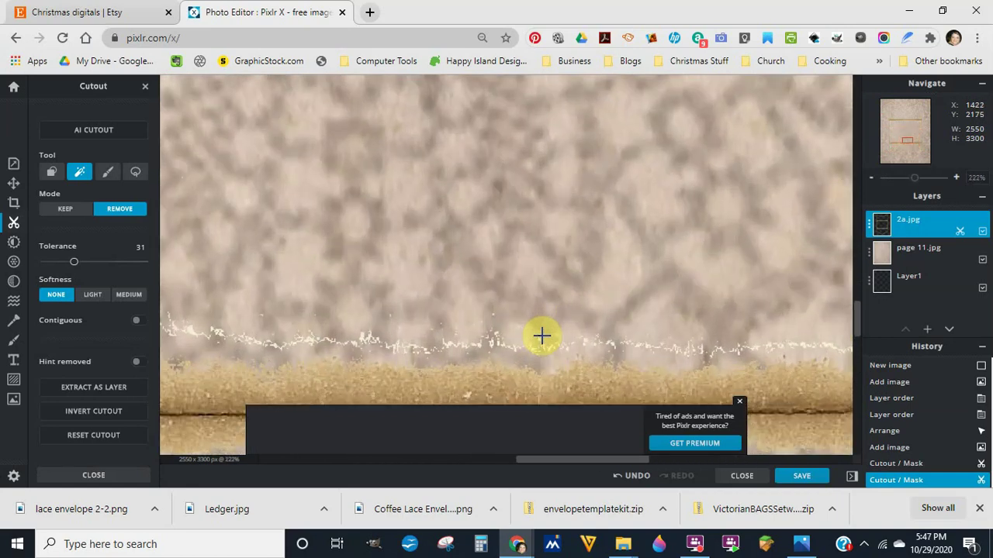
click(490, 344)
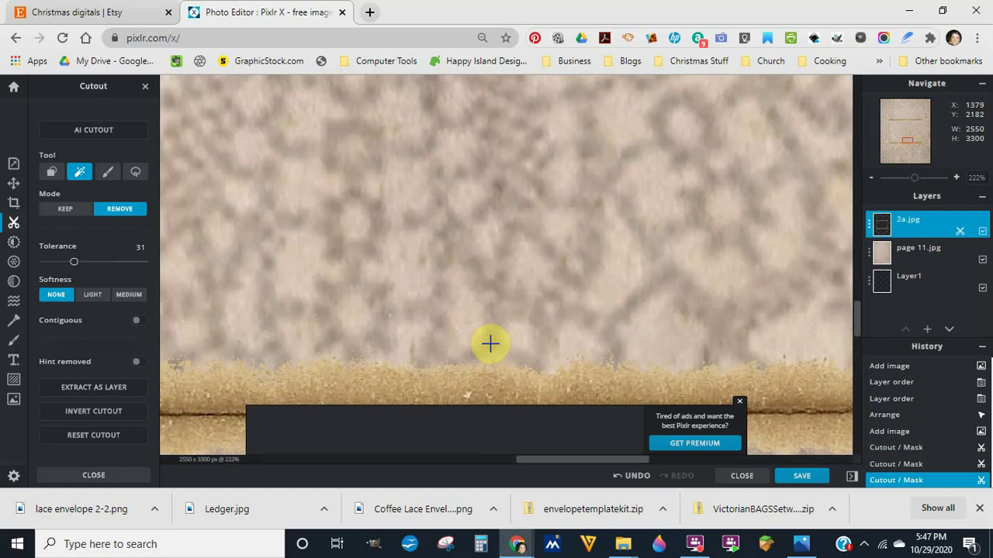
scroll(517, 317, down, 5)
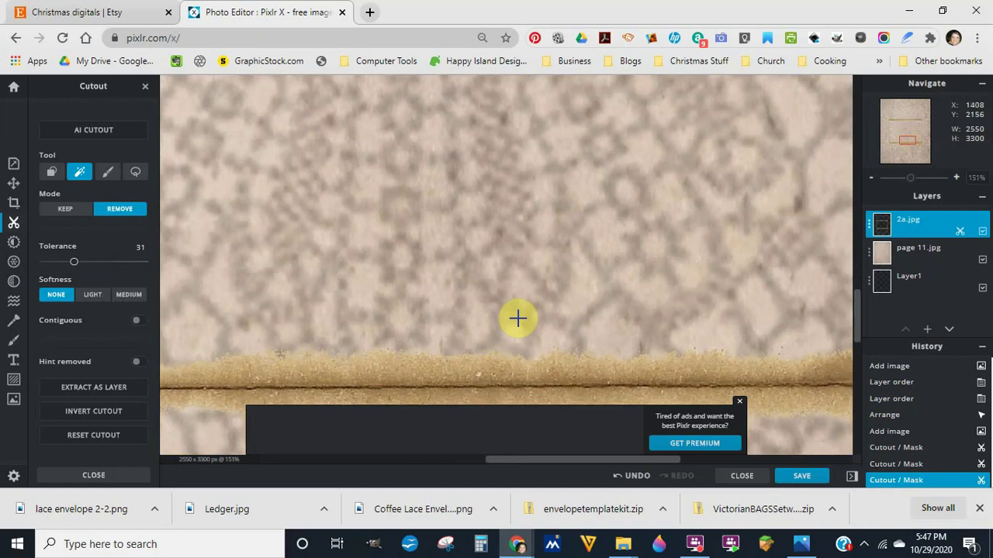
scroll(562, 270, down, 1)
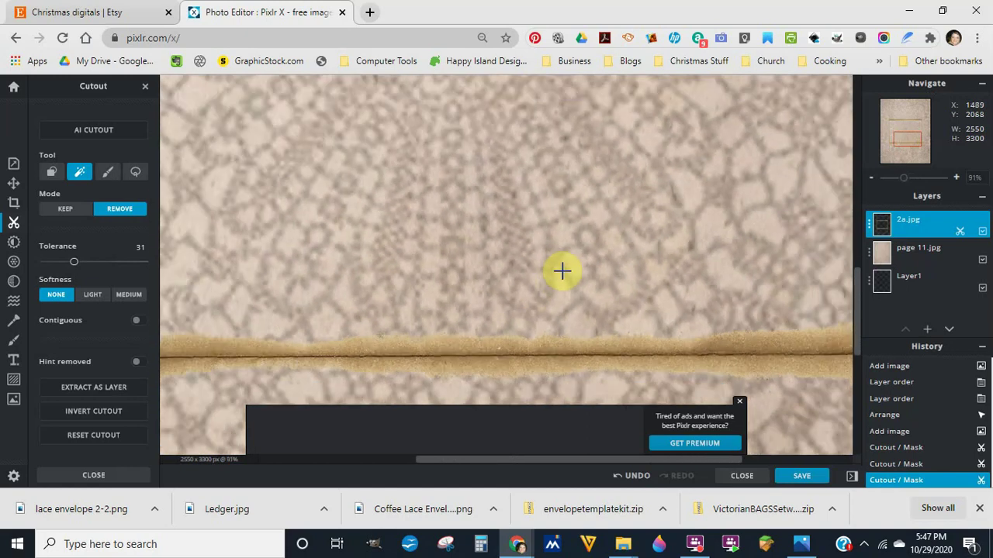
scroll(561, 270, down, 2)
scroll(584, 250, down, 1)
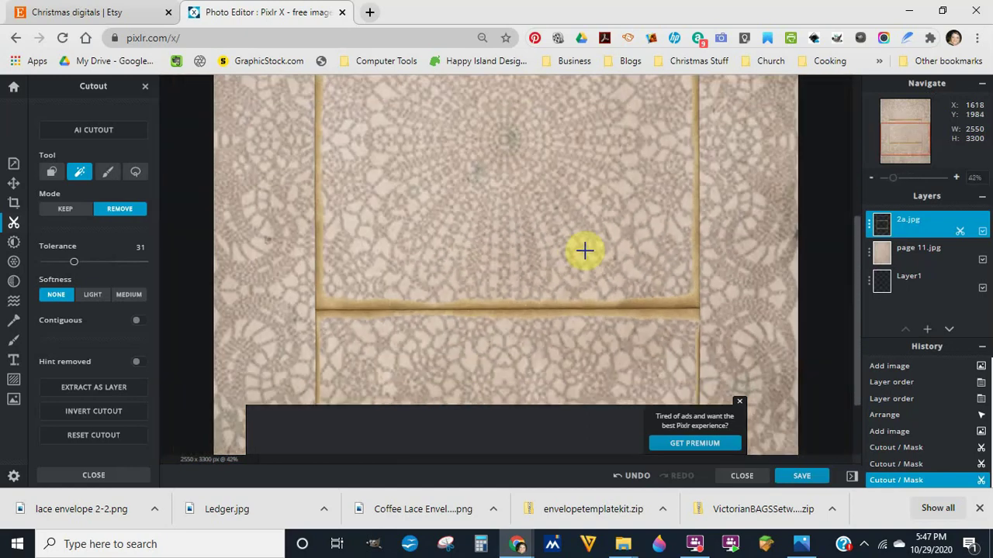
scroll(584, 249, down, 3)
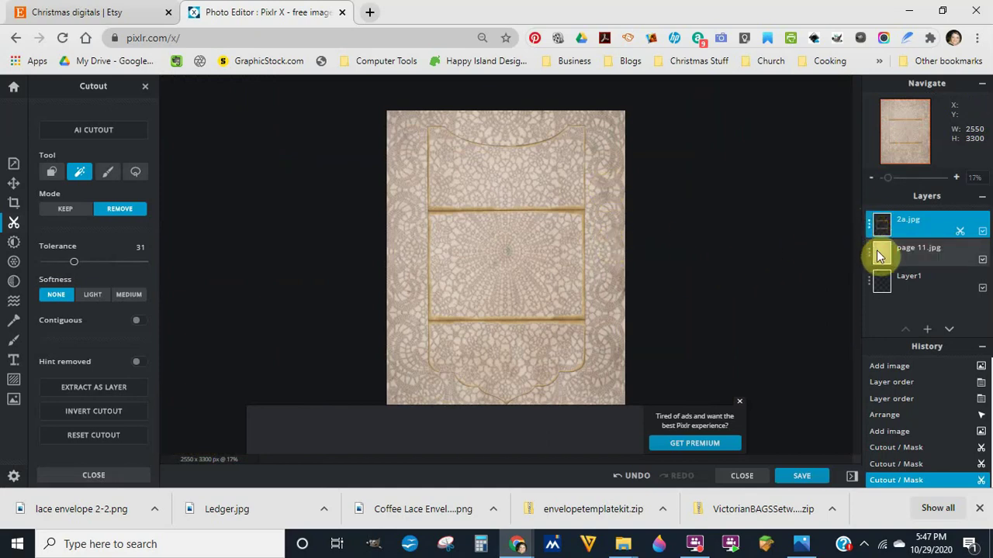
Undo a trial Flatten Image, then Merge Down 2a.jpg onto the page 11 lace layer
mouse_move(876, 250)
mouse_down()
mouse_move(891, 221)
mouse_move(898, 243)
mouse_move(885, 252)
mouse_up()
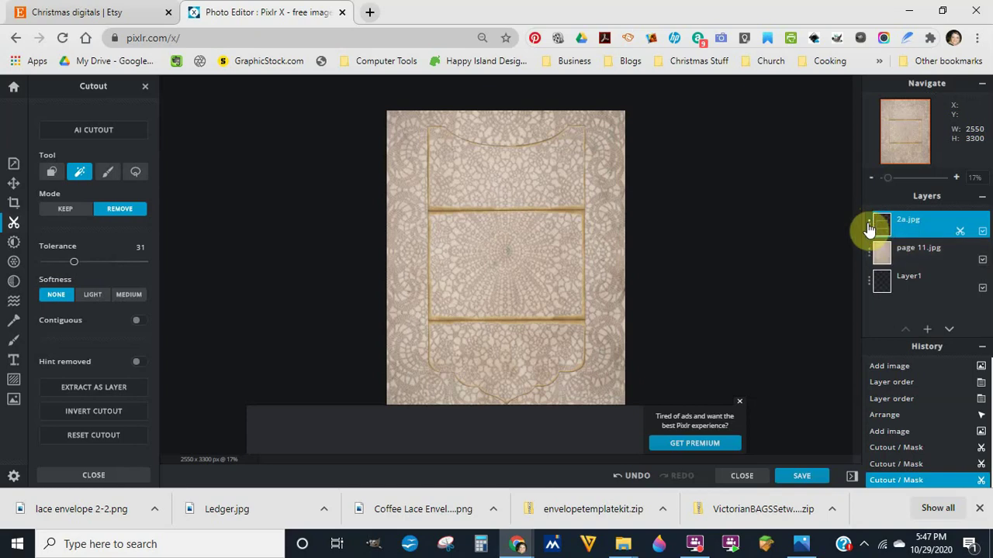
click(867, 223)
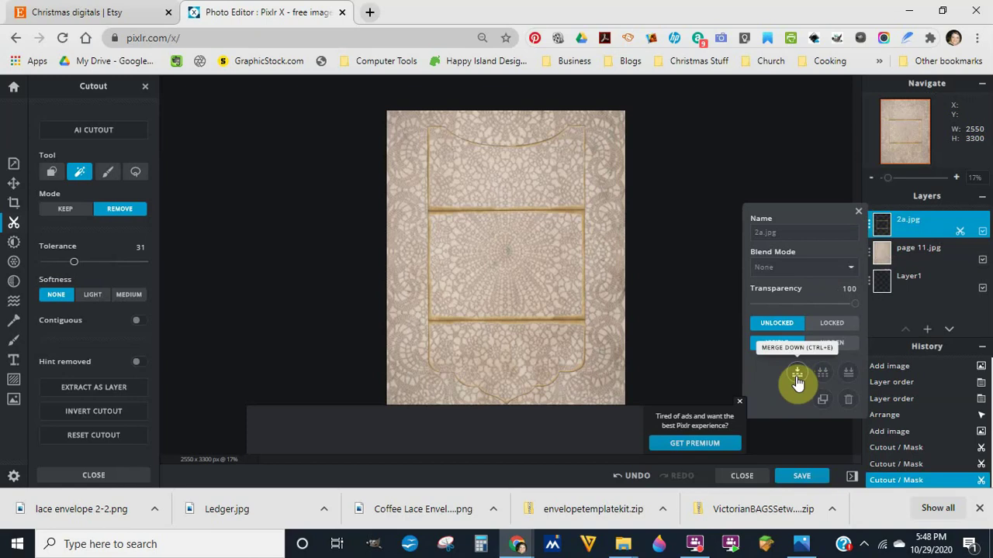
click(849, 377)
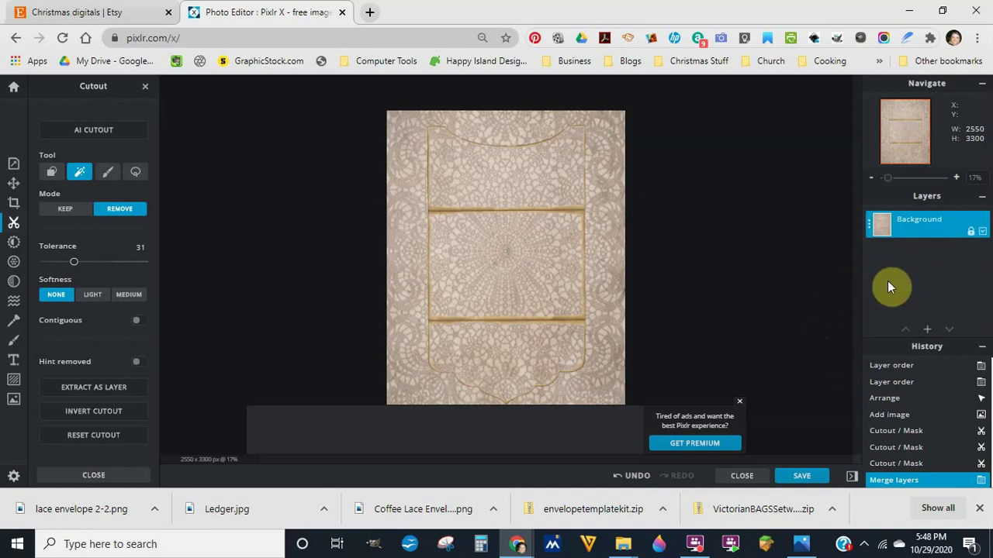
click(637, 477)
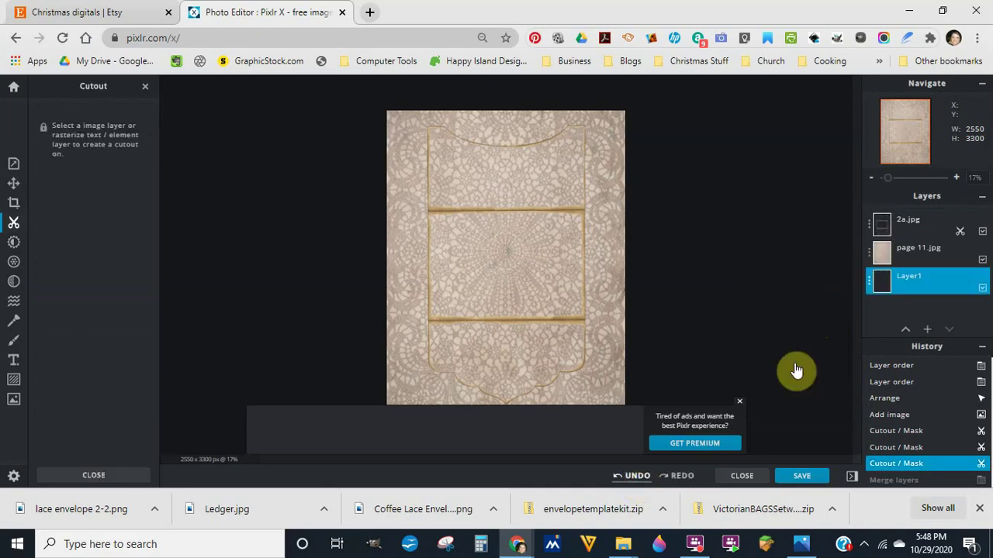
click(868, 226)
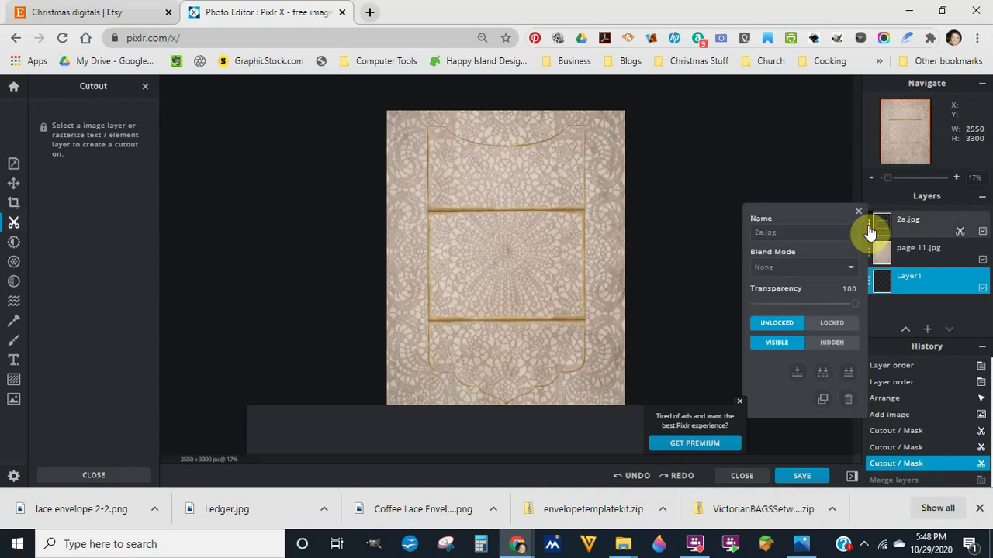
click(798, 378)
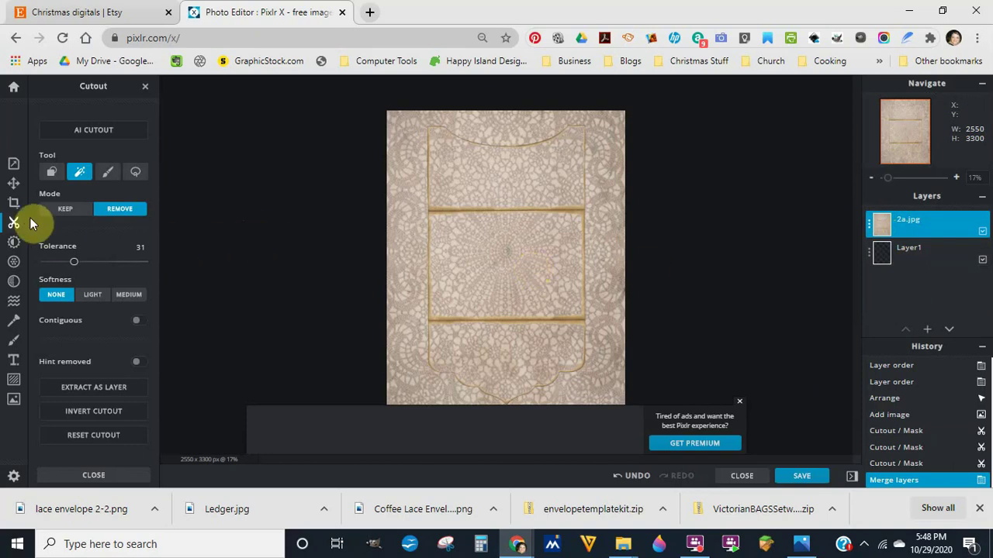
Set Cutout to a rectangle shape in Remove mode
click(52, 174)
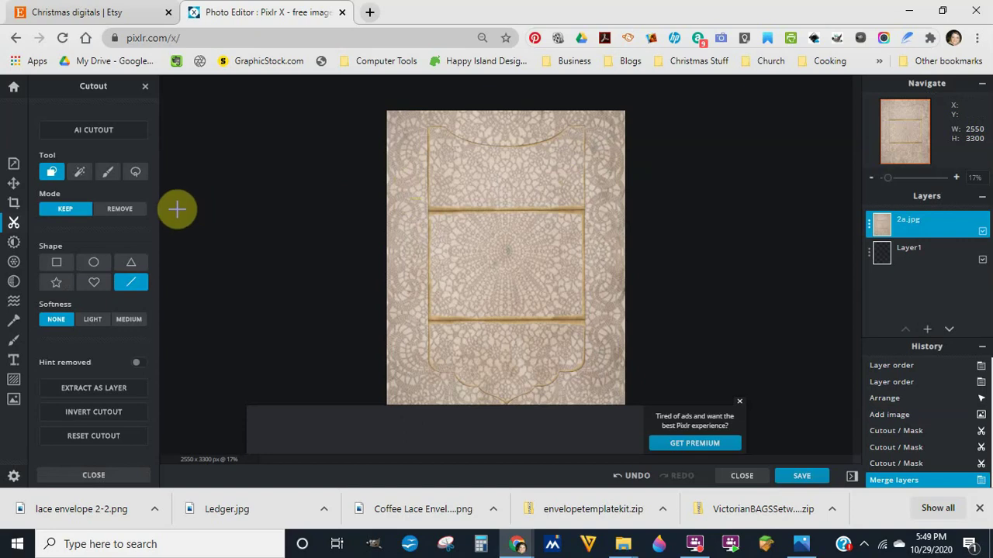
click(118, 218)
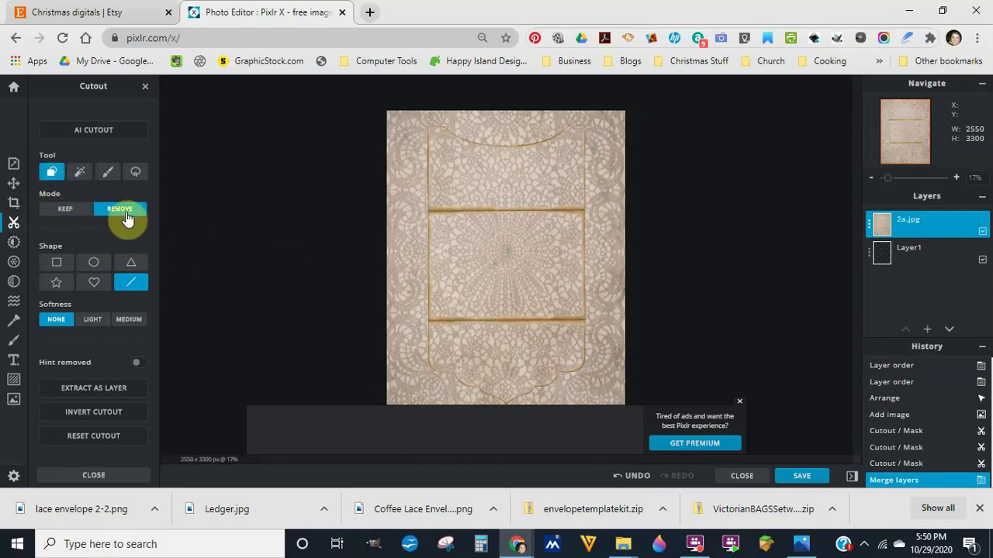
click(57, 265)
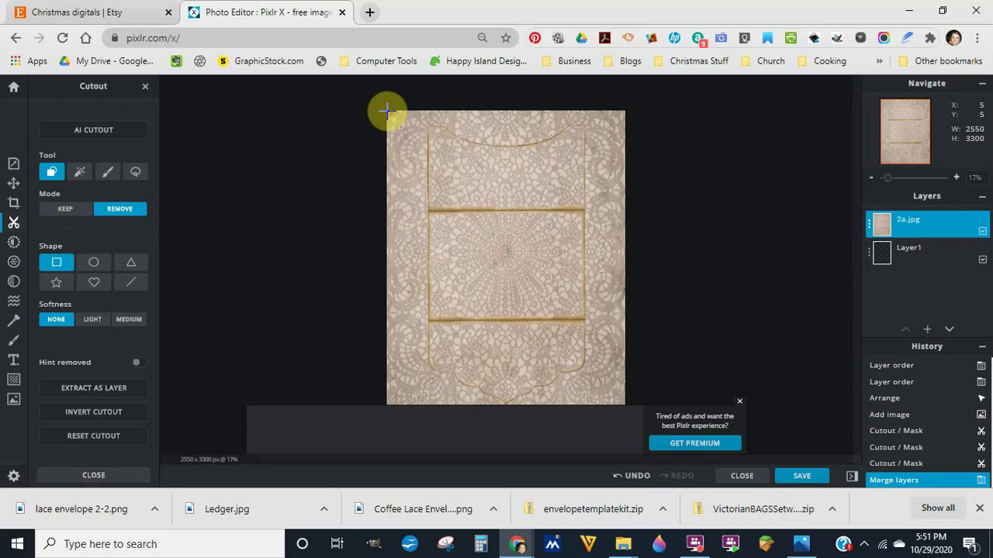
Cut away the left, bottom, right and top lace margins with rectangles
drag(386, 111, 432, 411)
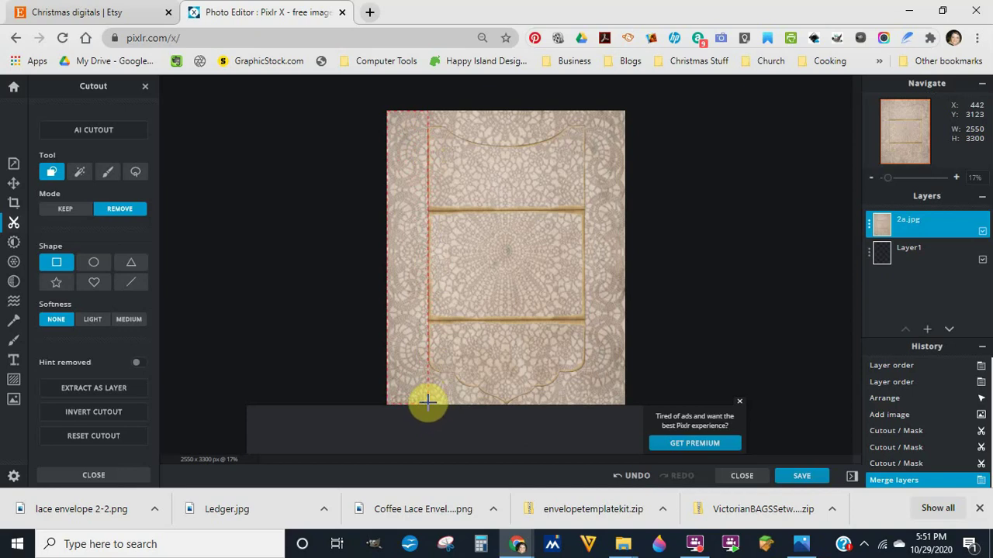
drag(427, 400, 427, 403)
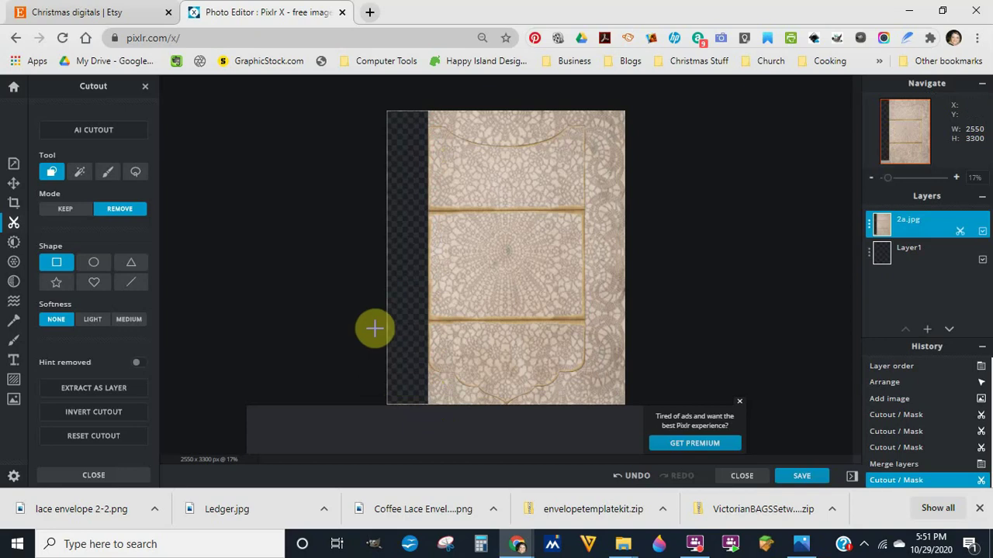
click(740, 404)
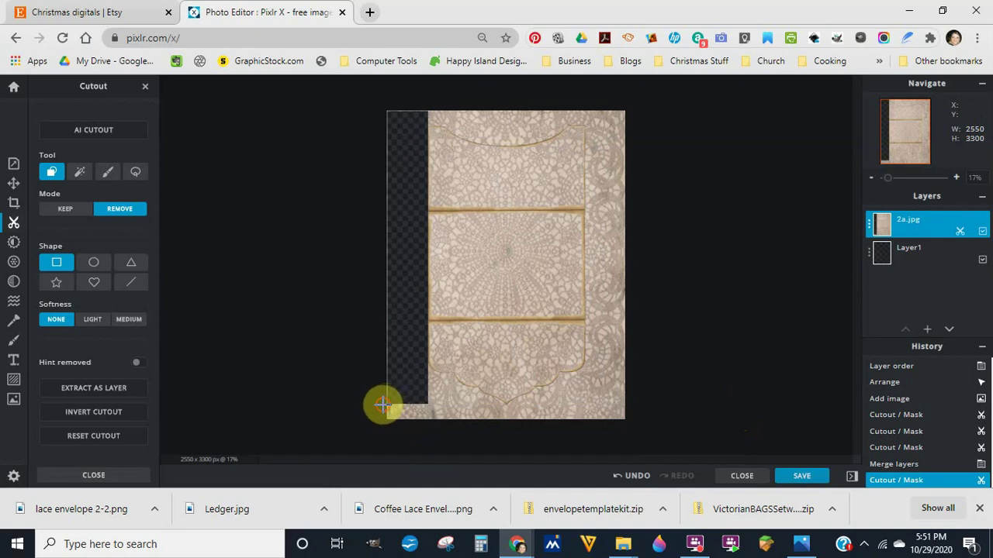
drag(382, 404, 635, 421)
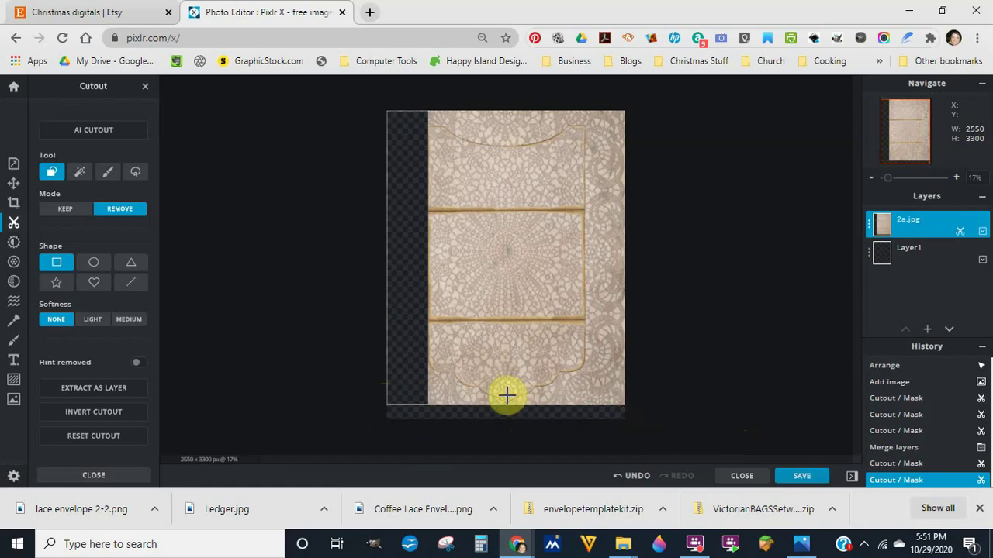
drag(379, 393, 477, 406)
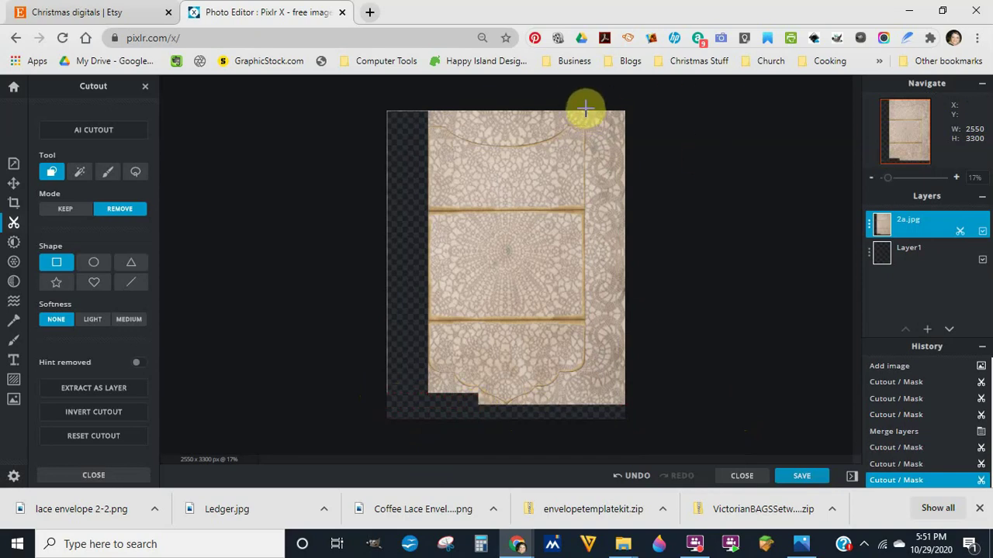
drag(585, 107, 640, 411)
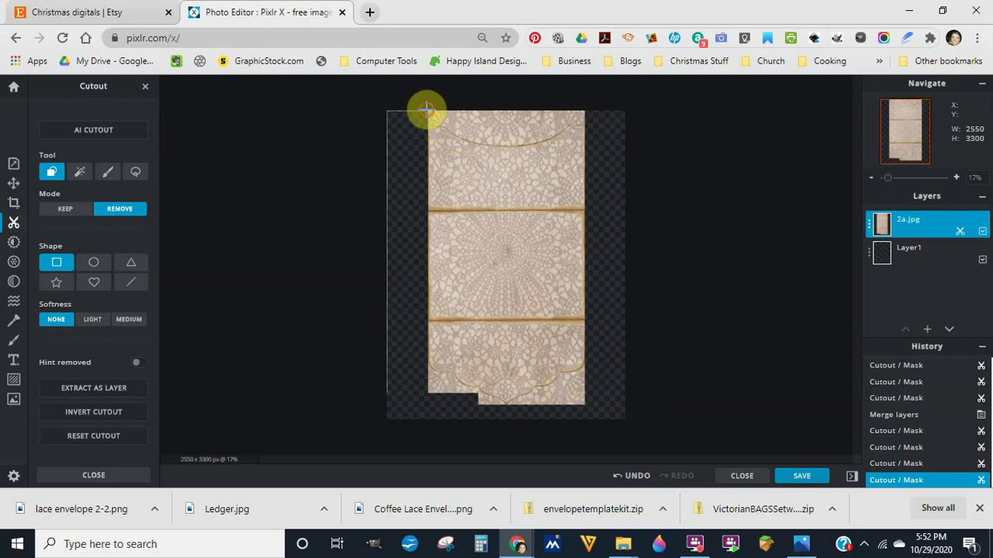
drag(426, 111, 596, 125)
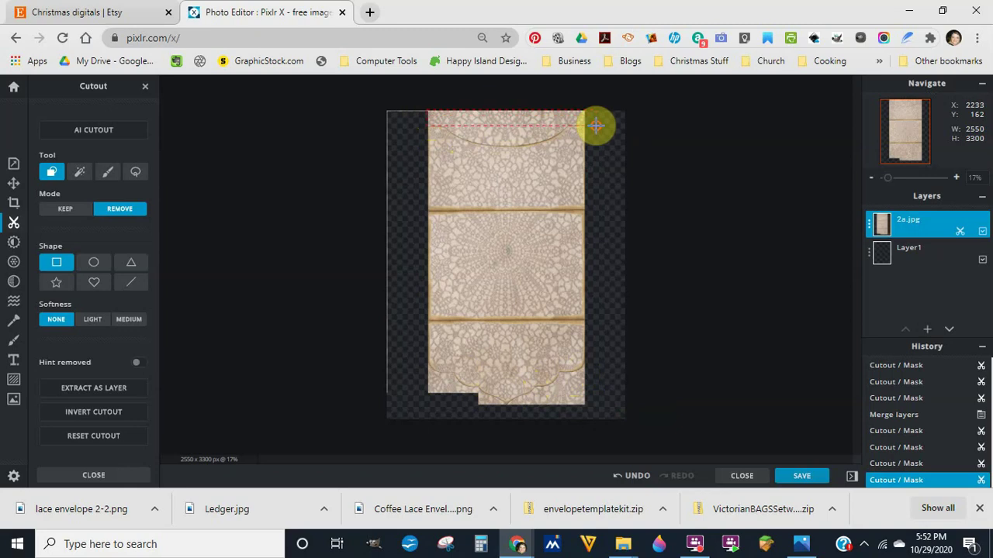
drag(596, 125, 596, 125)
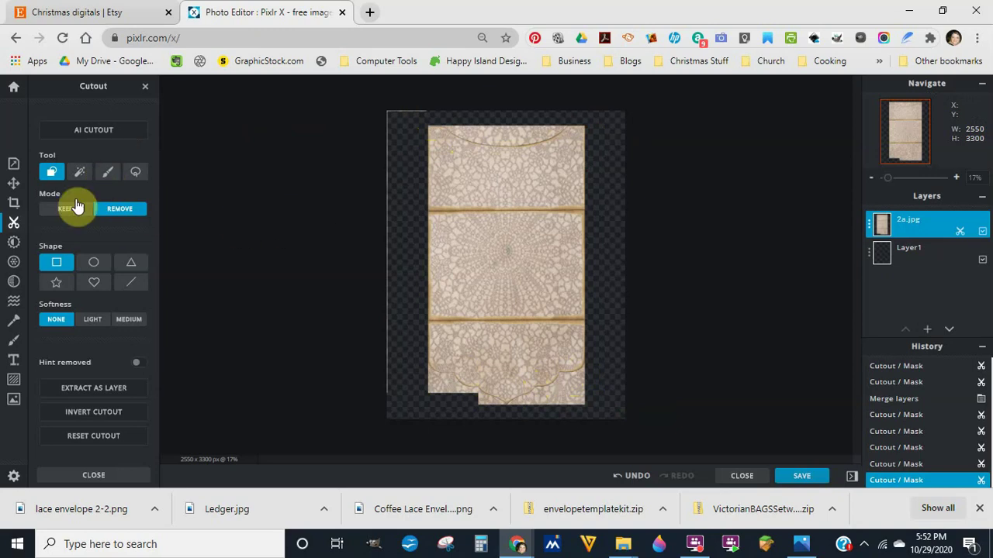
Switch to the Draw Cutout brush with 40px size and 0% softness
click(109, 175)
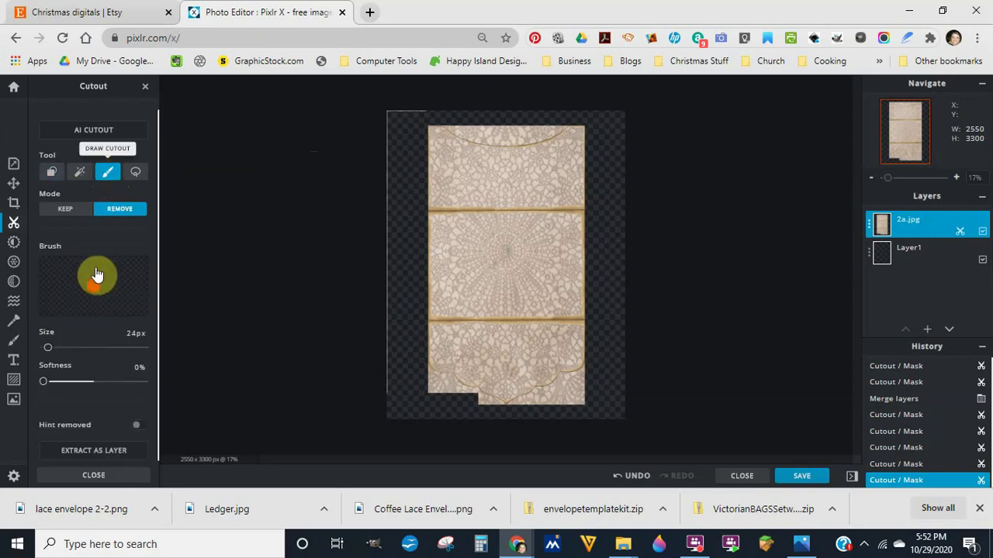
mouse_move(45, 350)
mouse_down()
mouse_move(80, 350)
mouse_move(53, 354)
mouse_up()
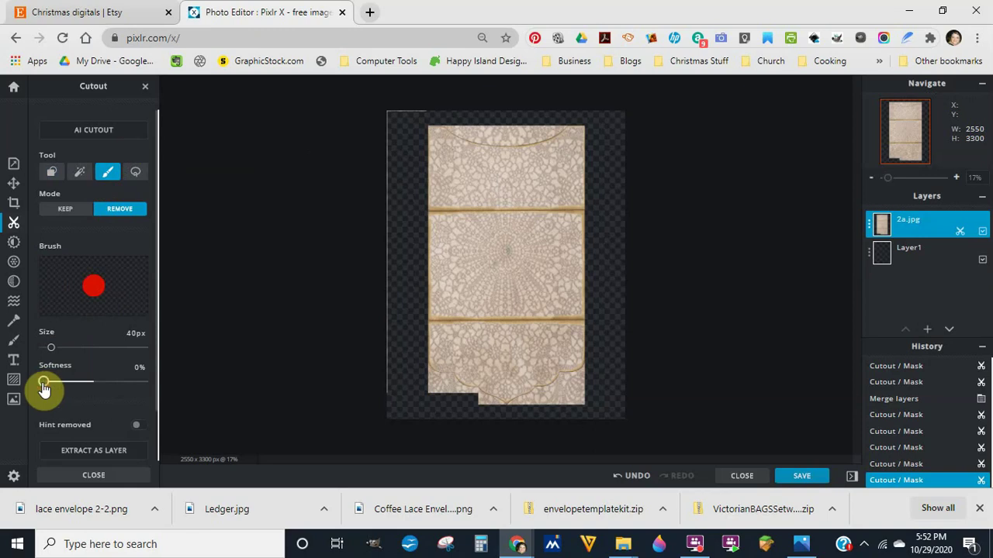
mouse_move(44, 388)
mouse_down()
mouse_move(158, 388)
mouse_move(148, 388)
mouse_up()
drag(145, 390, 44, 391)
drag(44, 392, 49, 391)
drag(50, 391, 18, 394)
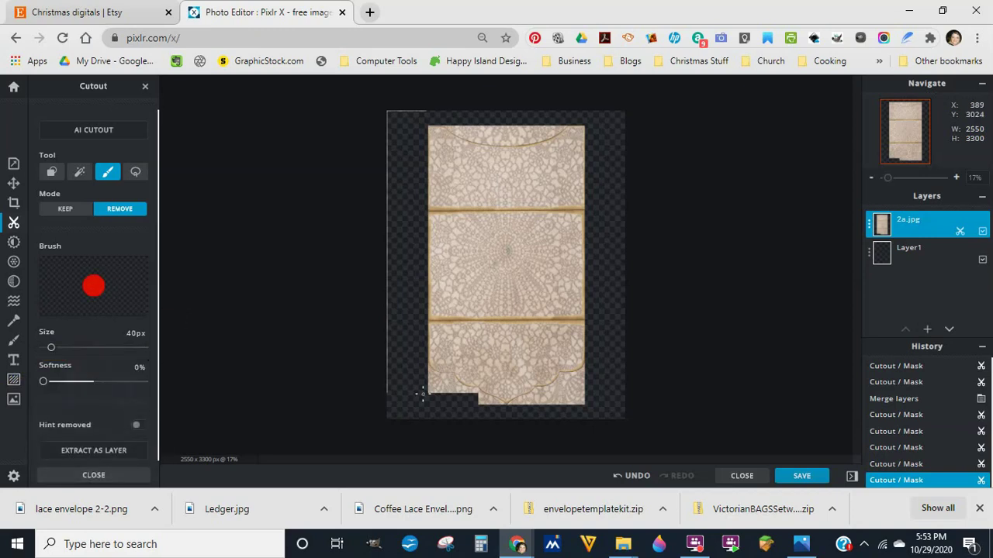
Zoom to 82% on the envelope's bottom-right corner and raise the removal brush Size to 105px
click(891, 180)
drag(896, 183, 903, 181)
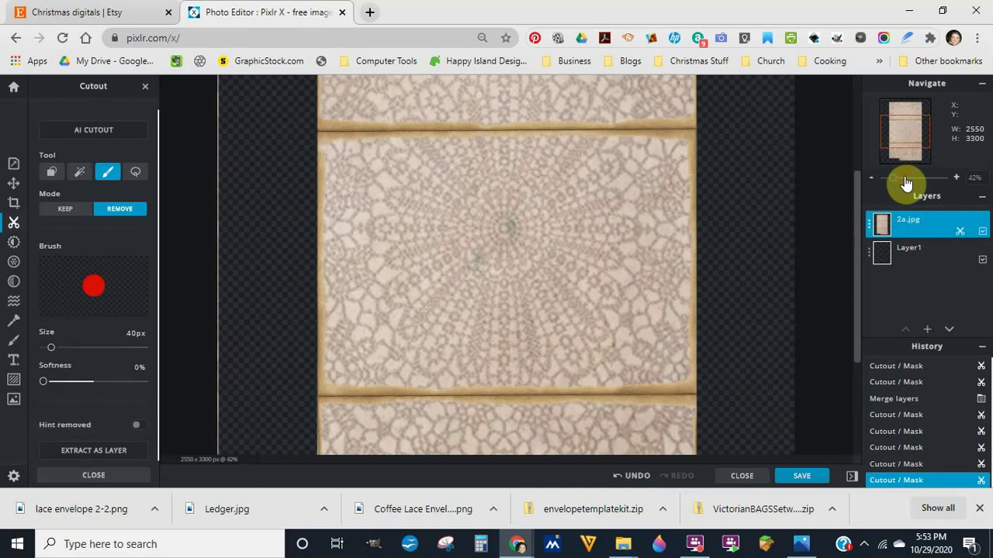
drag(908, 126, 922, 159)
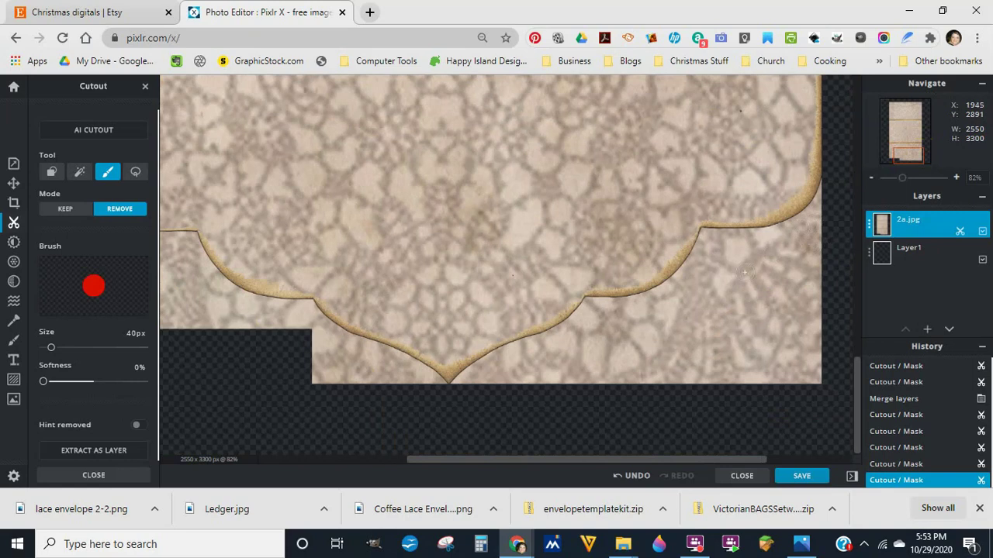
drag(51, 349, 68, 349)
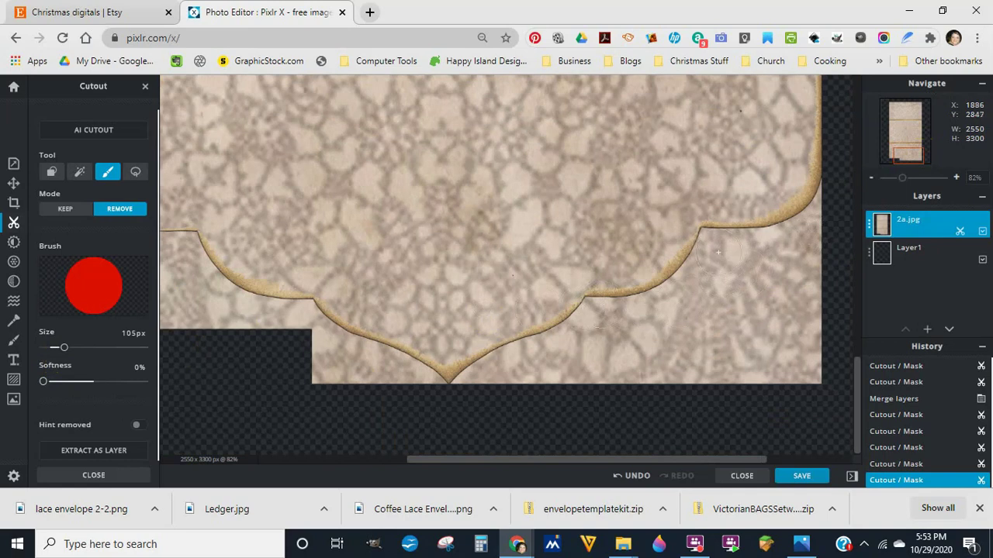
Paint away the lace outside the scalloped border toward the right edge and corner
click(718, 252)
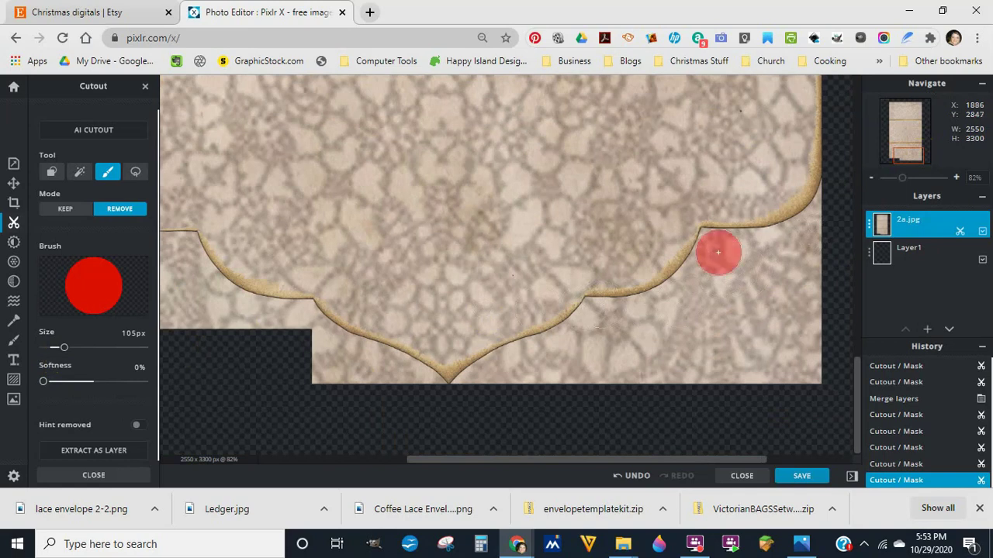
drag(718, 252, 827, 244)
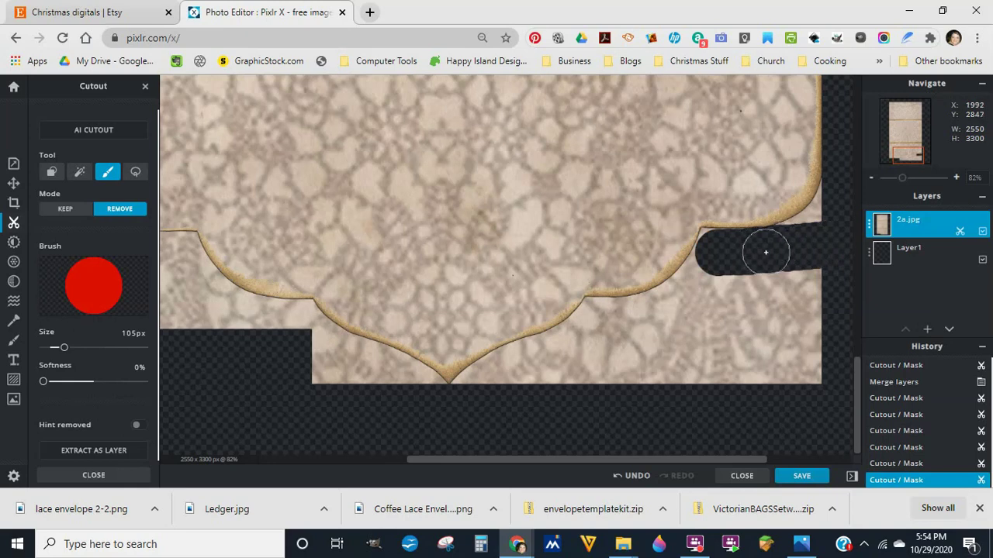
drag(786, 246, 786, 246)
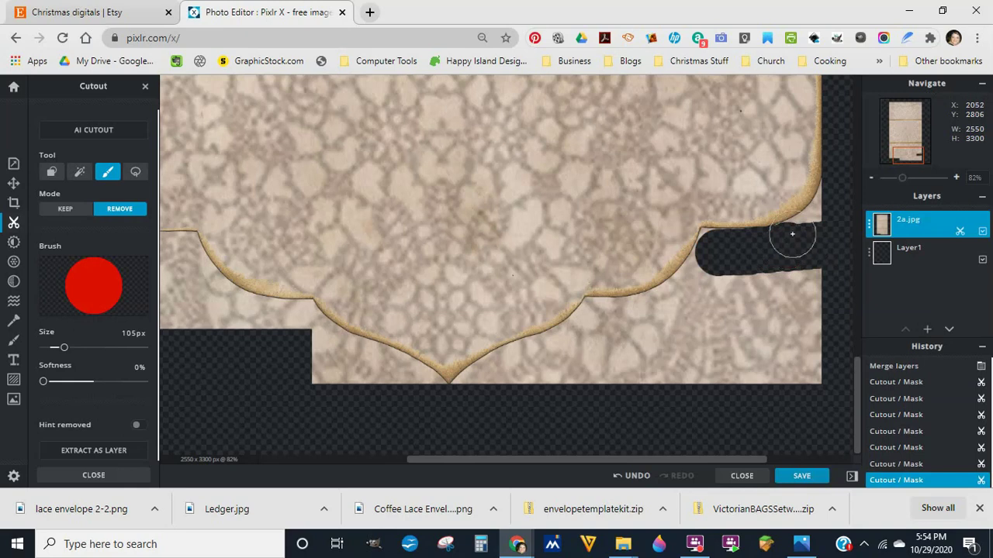
drag(792, 233, 795, 228)
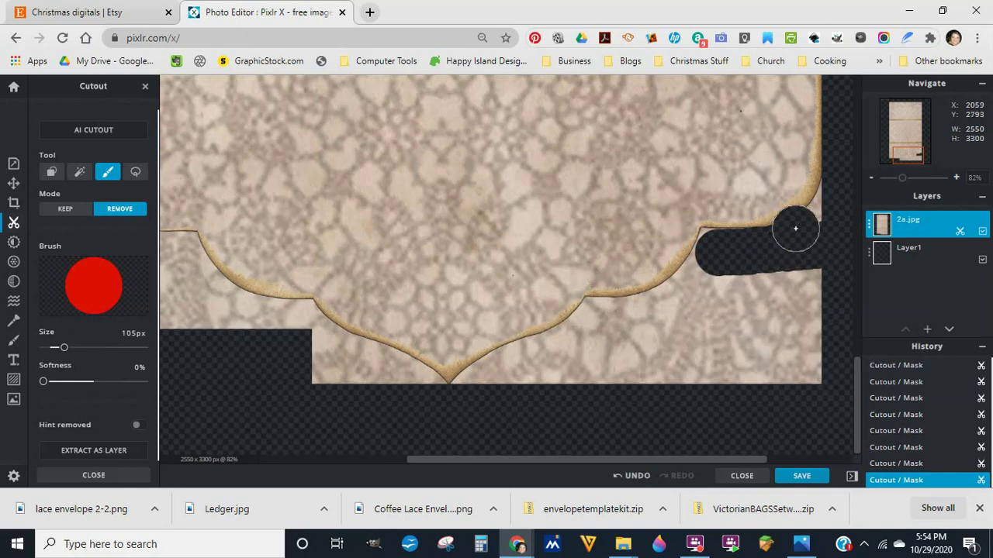
click(795, 228)
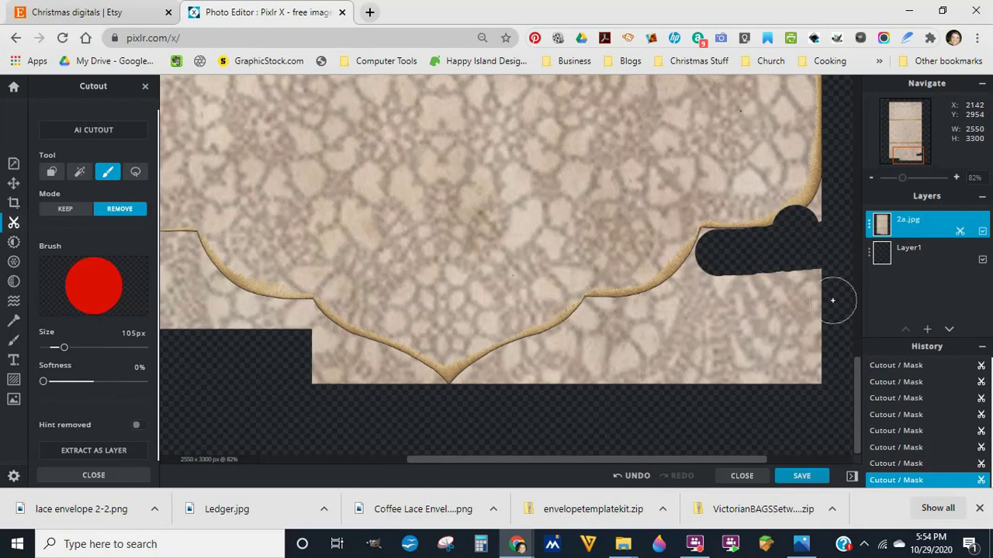
Undo and redo the last stroke, then erase lace along the curved right border and corner
click(629, 482)
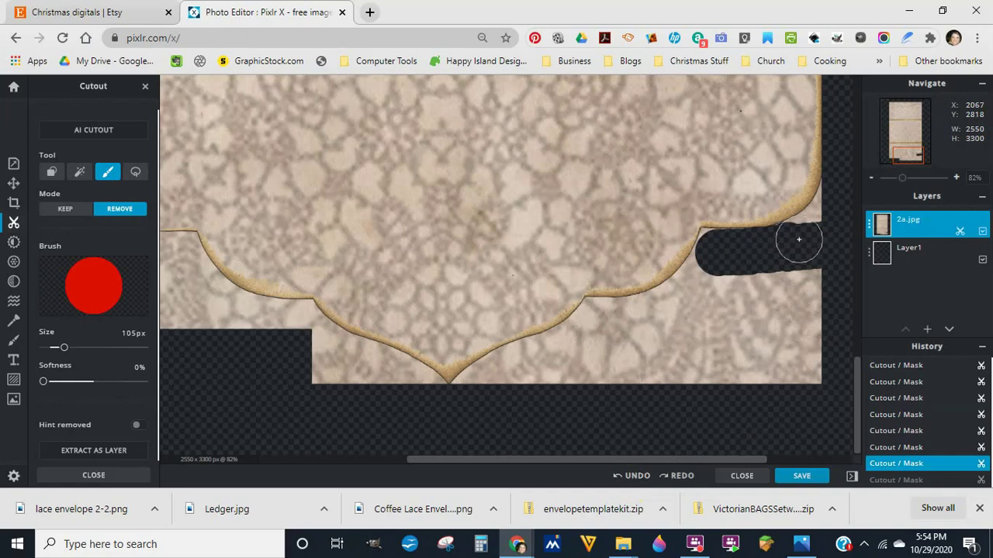
key(ctrl+y)
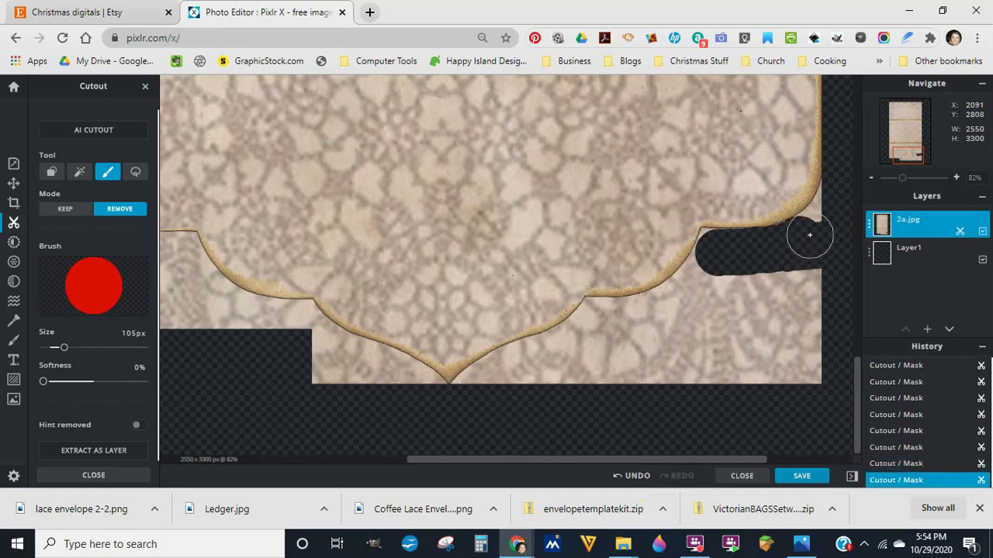
drag(809, 235, 810, 235)
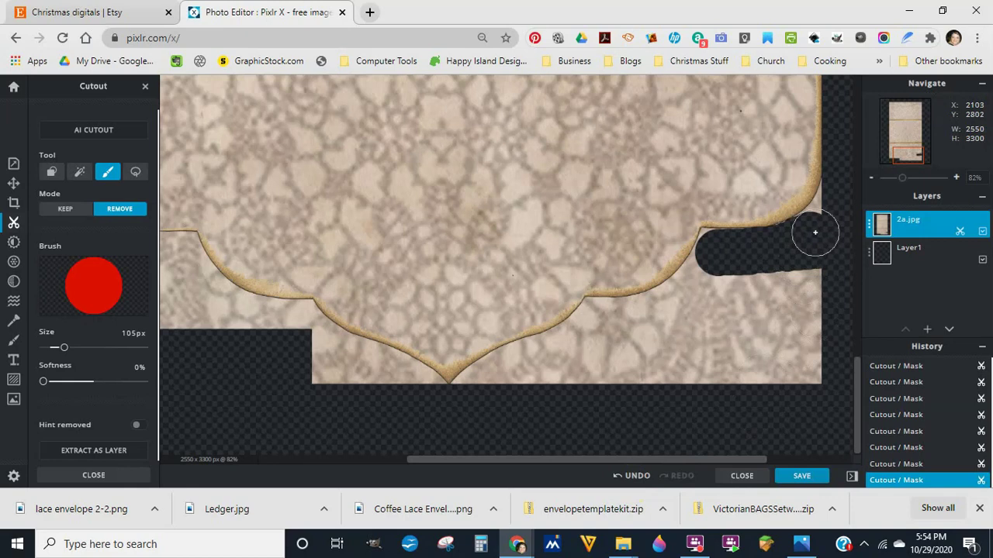
drag(815, 230, 829, 219)
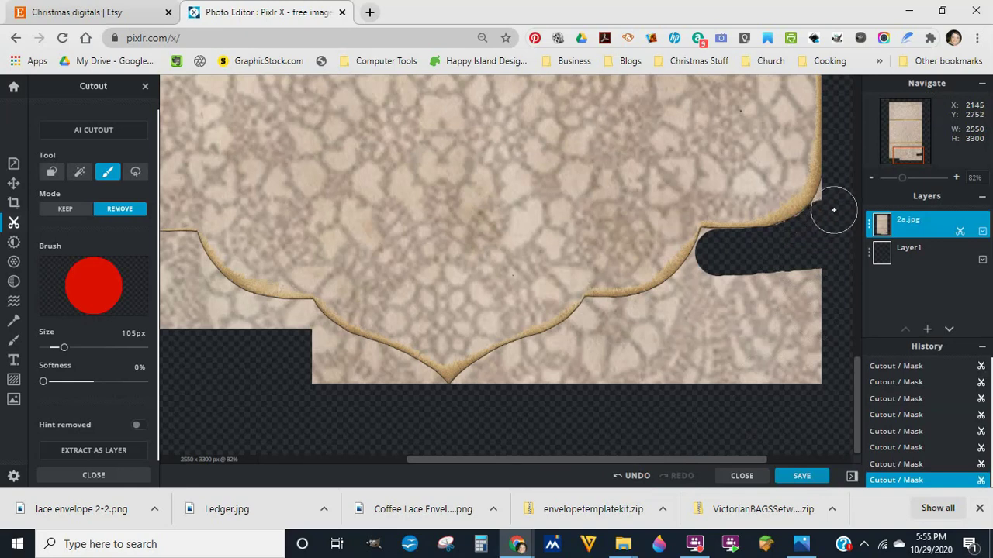
drag(835, 209, 834, 209)
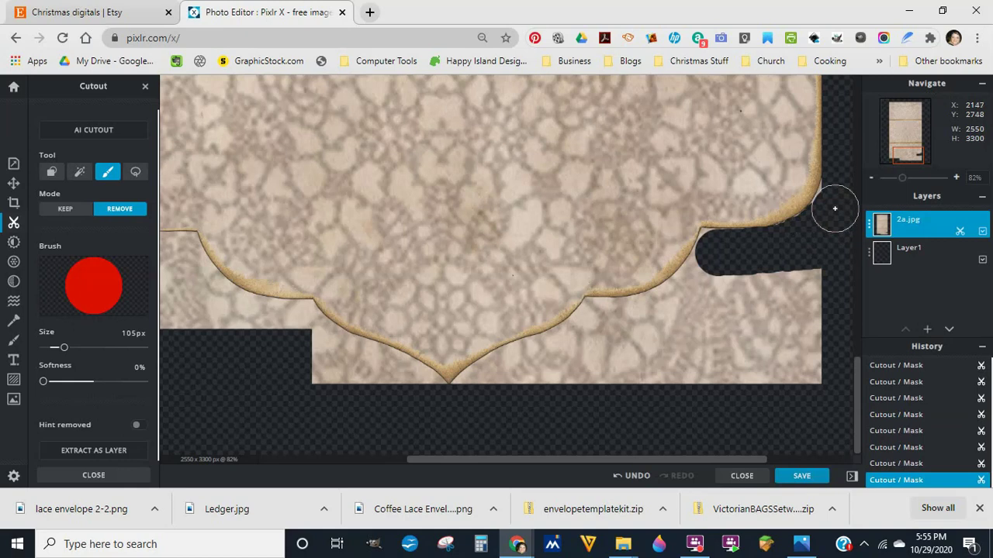
drag(835, 208, 838, 193)
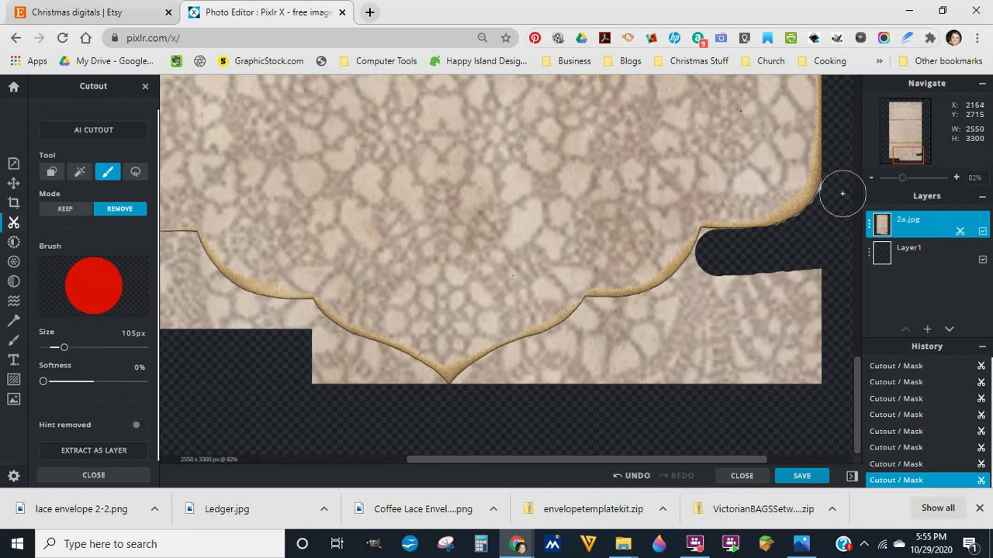
drag(842, 193, 841, 193)
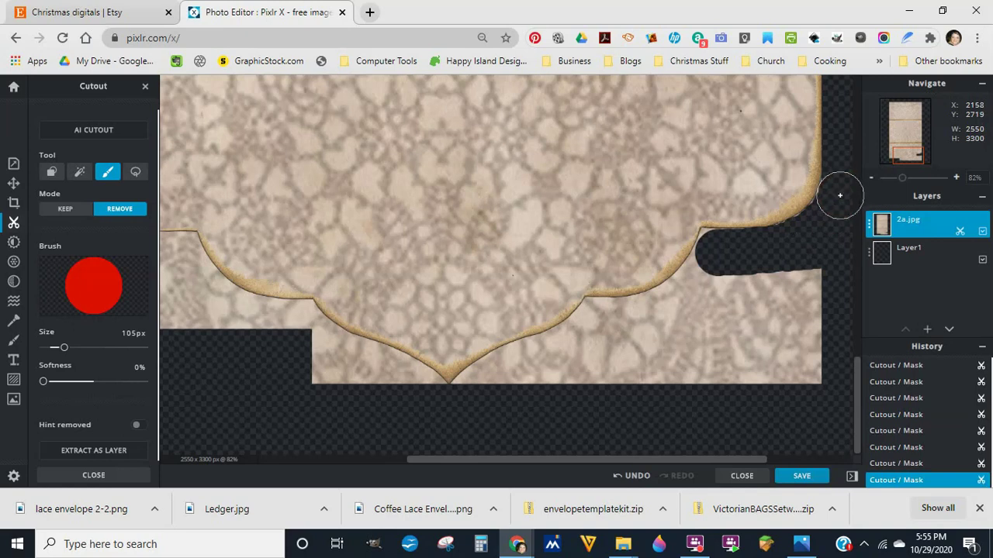
Clear the lace inside the bottom notch at 50% zoom, then pan up to the envelope's top
click(712, 264)
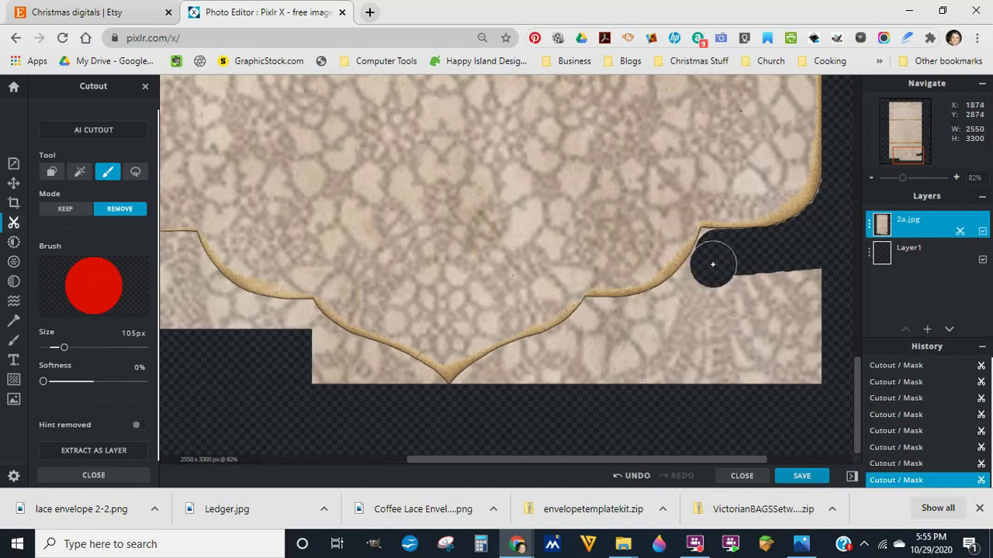
click(712, 259)
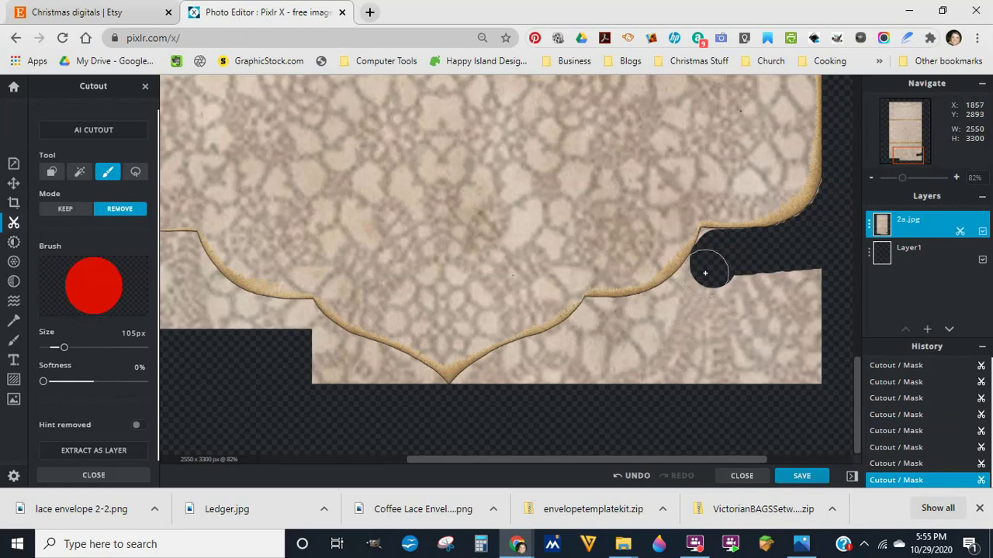
mouse_move(705, 273)
mouse_down()
mouse_move(754, 302)
mouse_move(813, 283)
mouse_move(757, 277)
mouse_up()
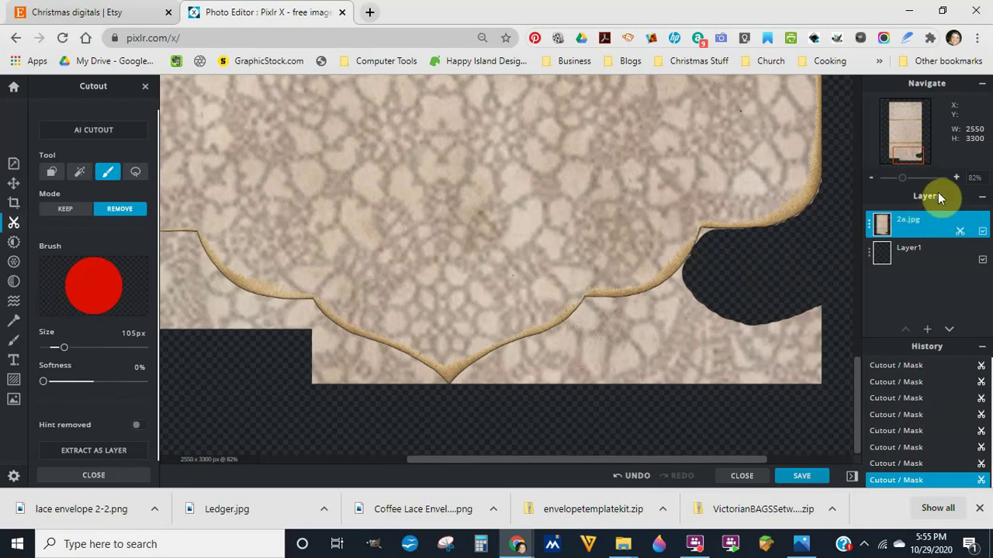
click(874, 181)
click(874, 181)
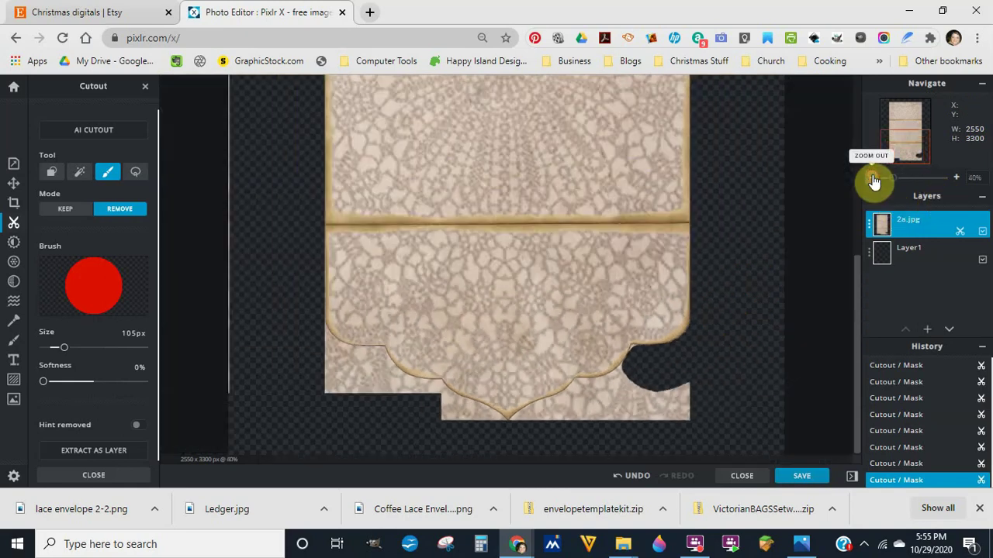
click(874, 180)
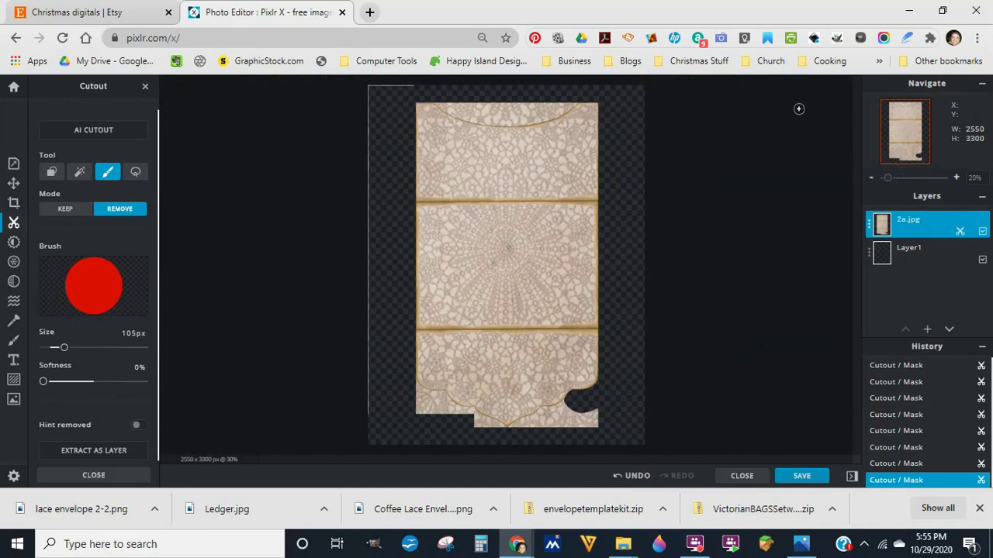
click(958, 178)
click(957, 178)
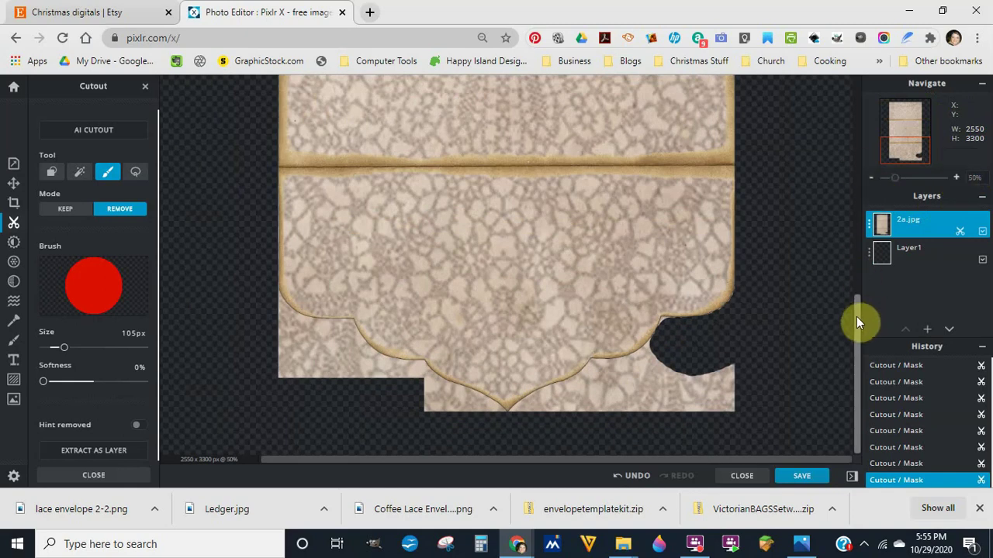
click(671, 328)
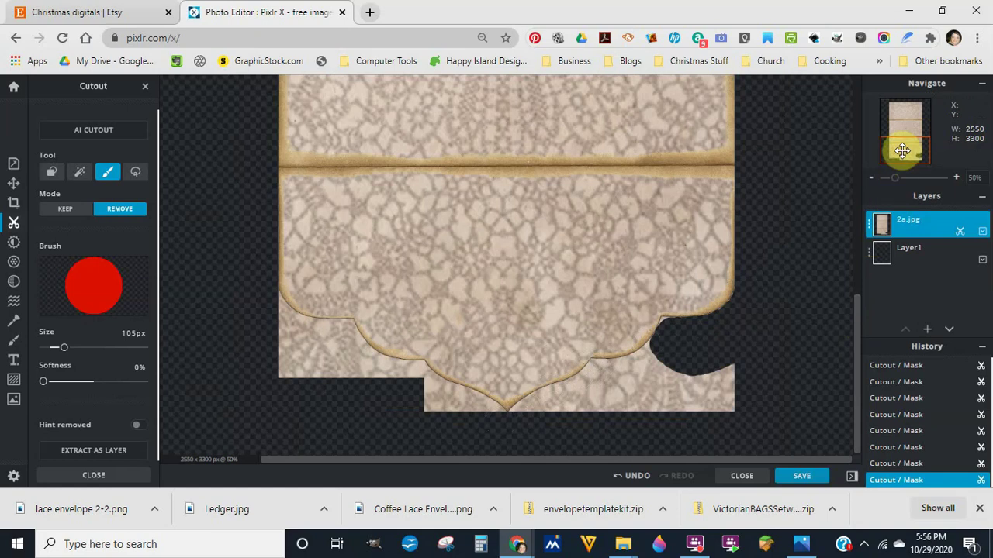
drag(897, 160, 898, 103)
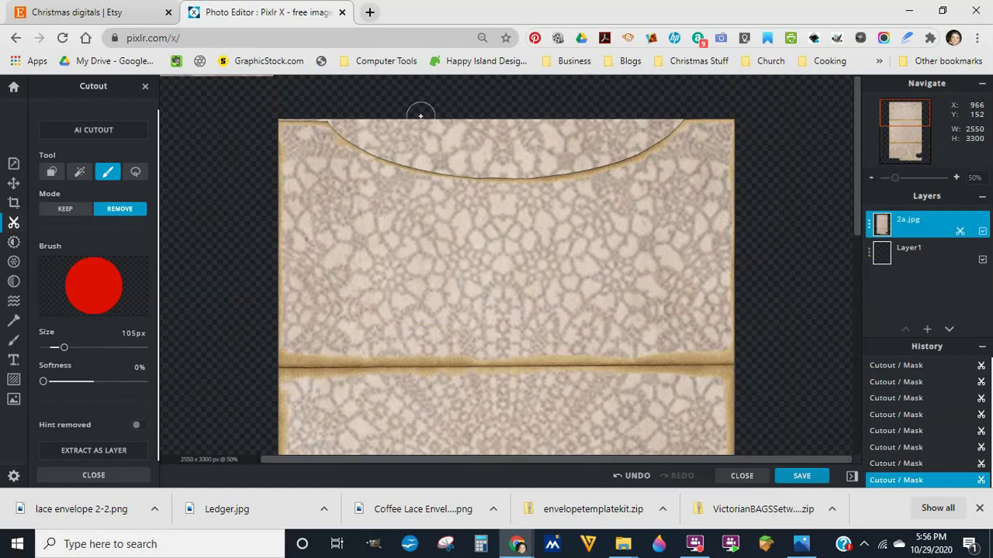
Choose Shape Cutout with the circle shape and fit an ellipse over the top curve
click(52, 175)
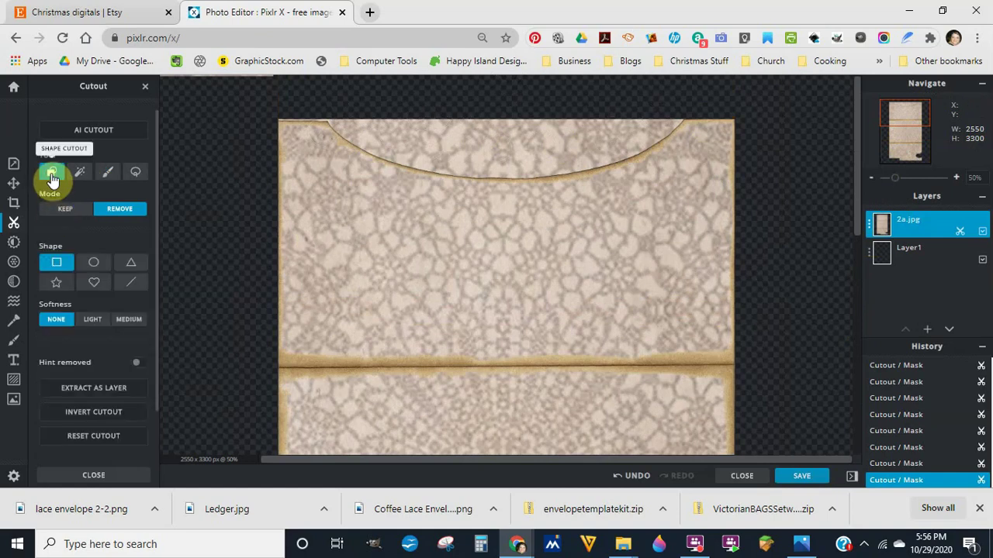
click(97, 266)
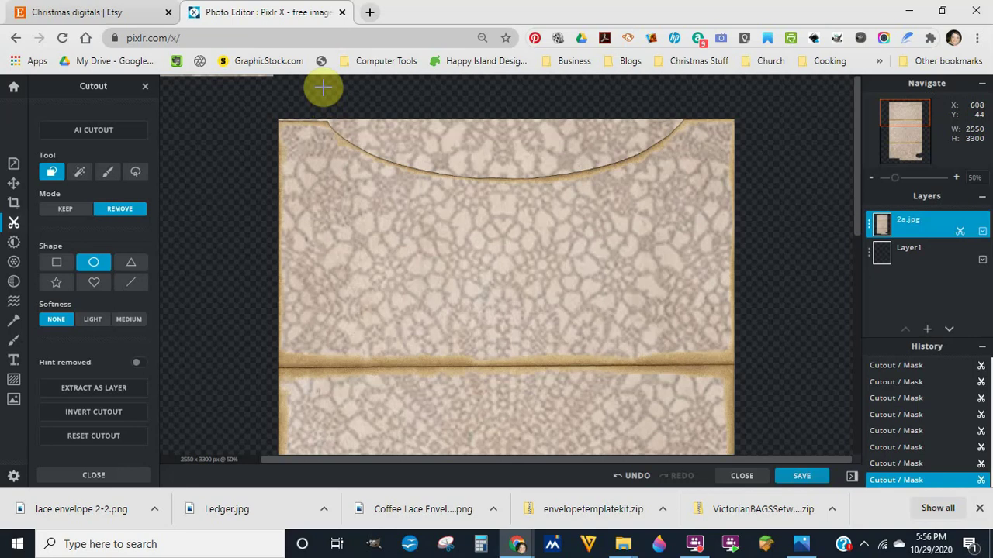
drag(321, 89, 680, 188)
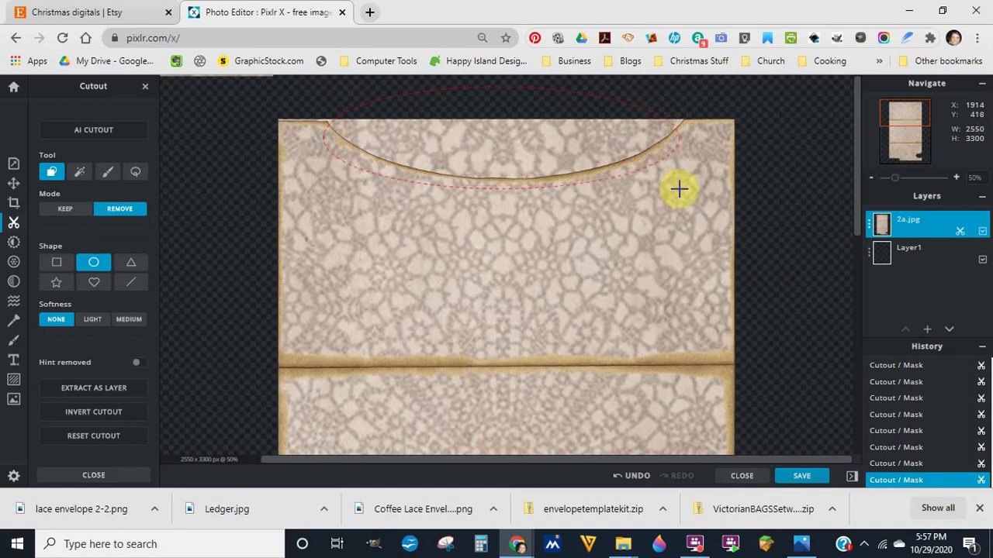
drag(678, 189, 662, 99)
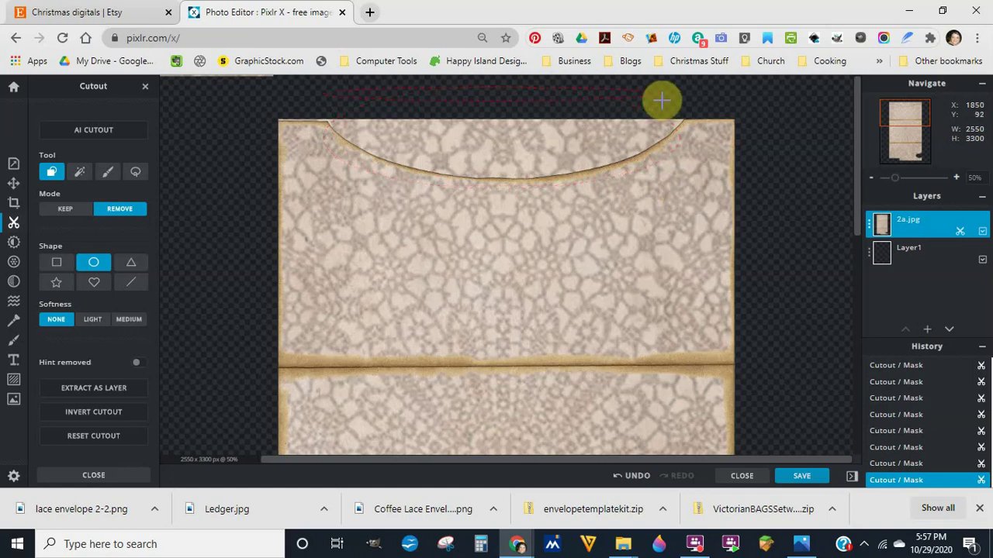
drag(662, 99, 684, 146)
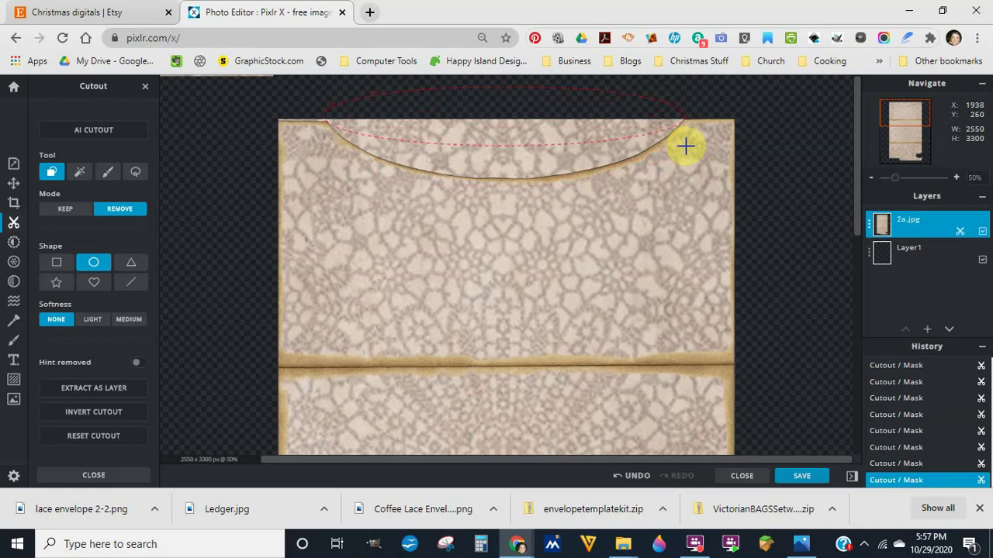
drag(685, 146, 686, 145)
drag(685, 145, 668, 105)
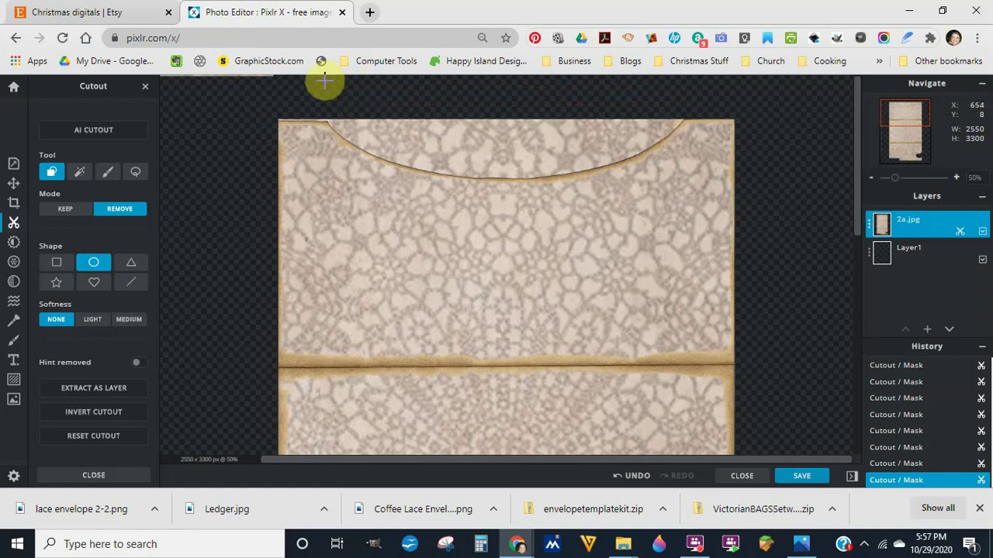
Cut further ellipses, large and small, out of the lace along the top curve
drag(323, 76, 662, 150)
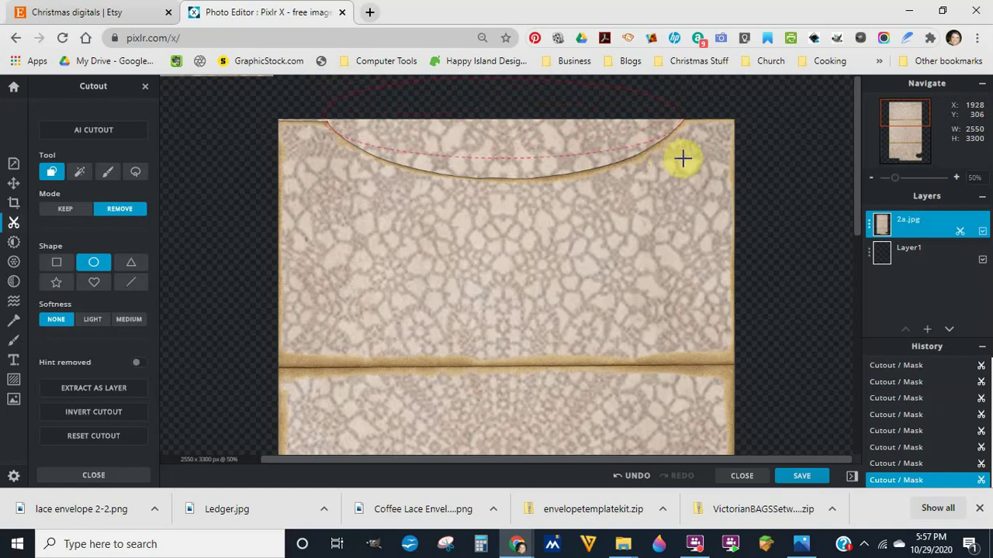
drag(683, 158, 683, 152)
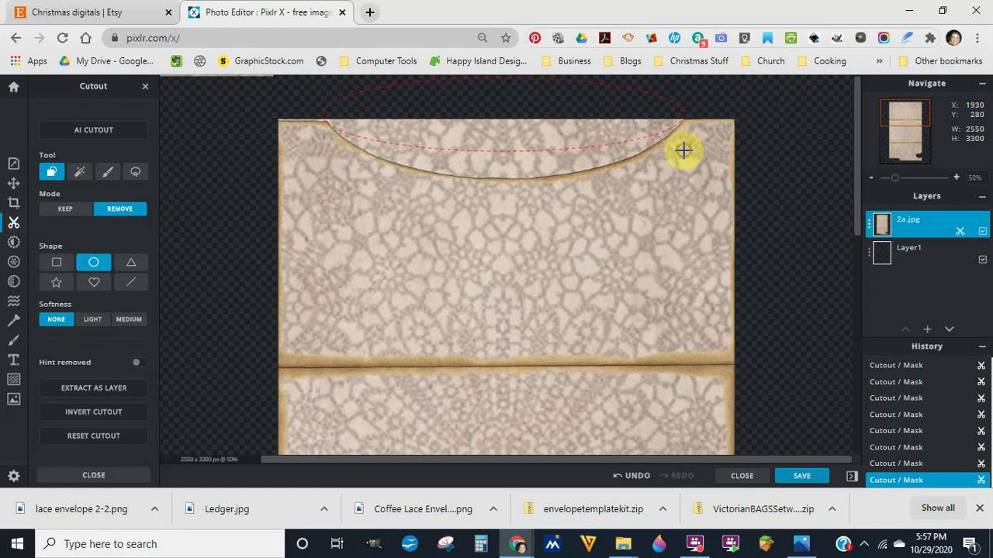
drag(683, 151, 684, 151)
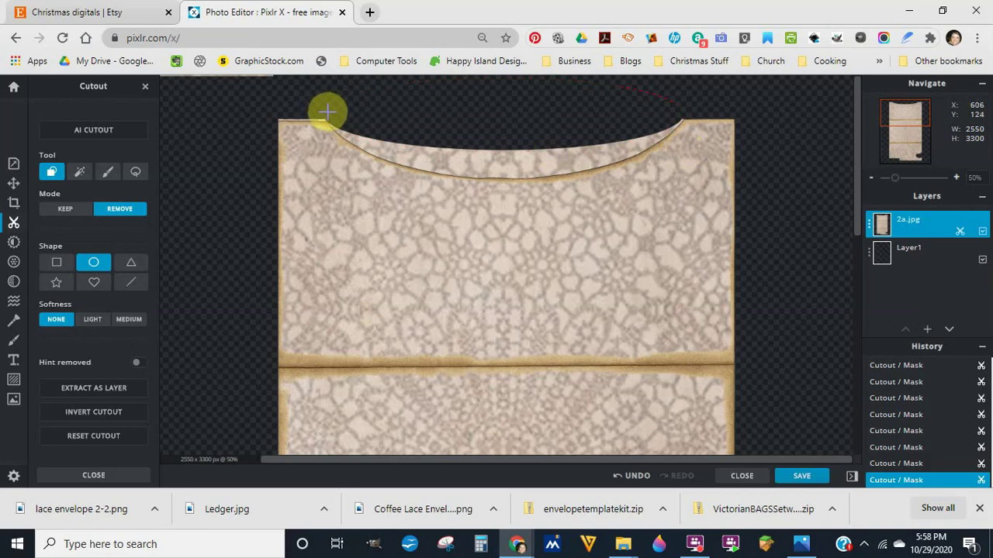
drag(326, 104, 662, 160)
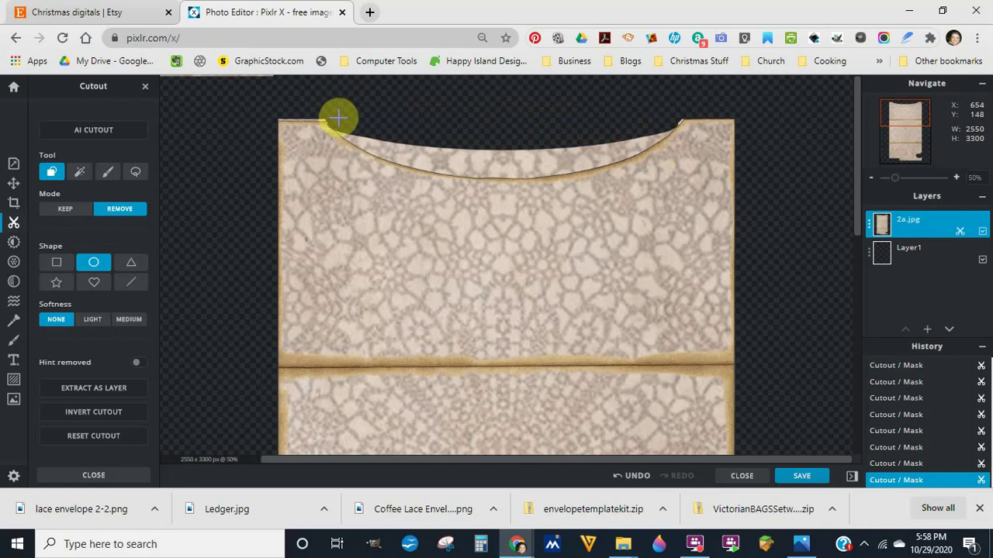
drag(437, 121, 593, 175)
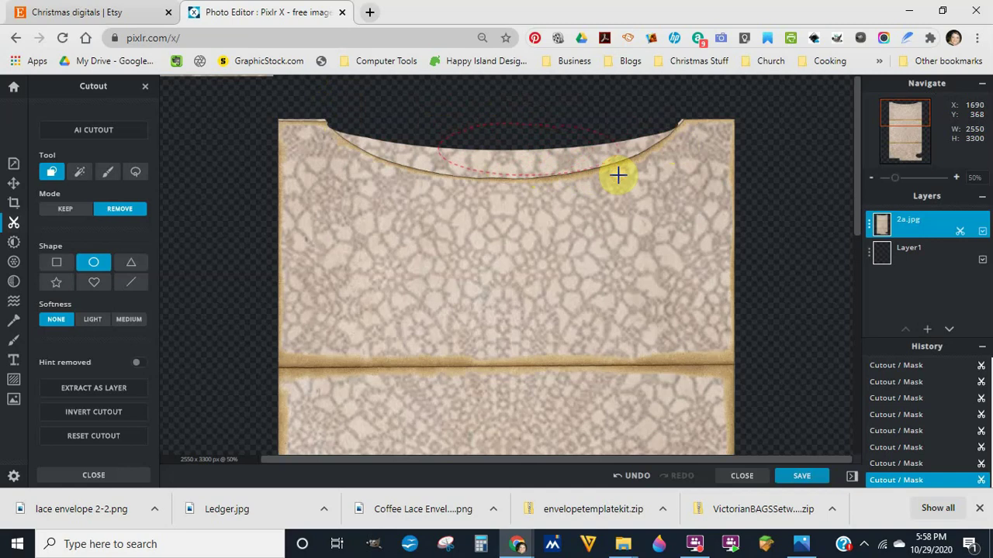
drag(617, 175, 617, 175)
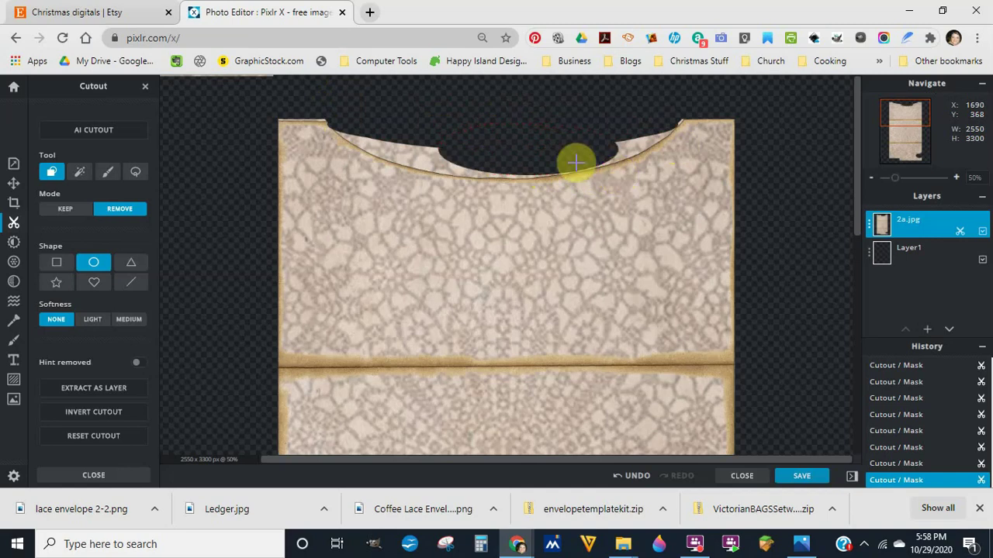
drag(351, 127, 446, 155)
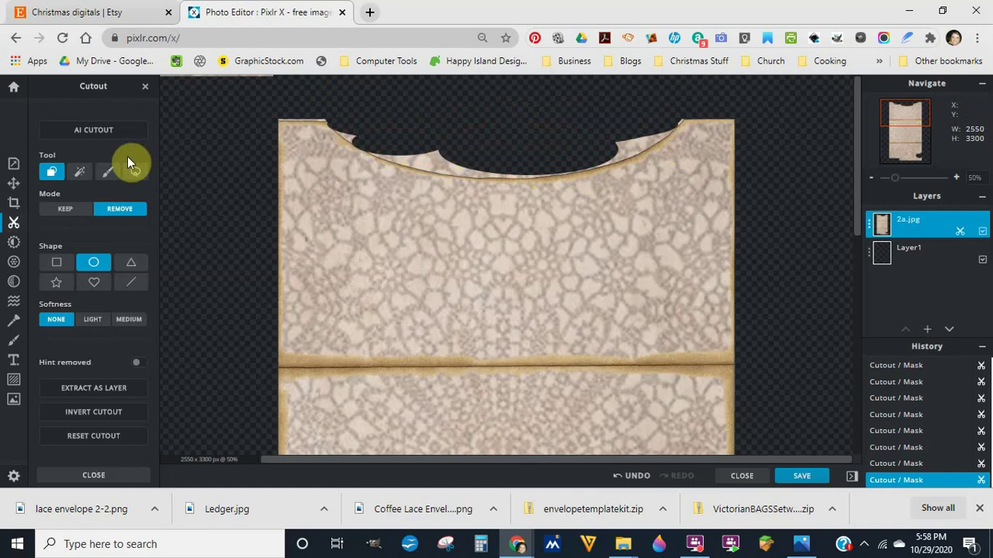
click(78, 174)
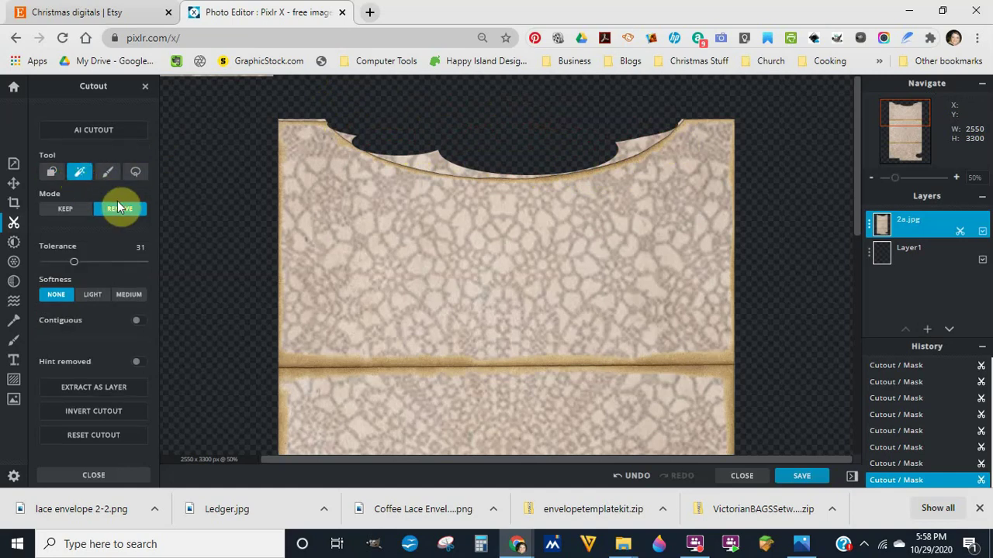
click(423, 161)
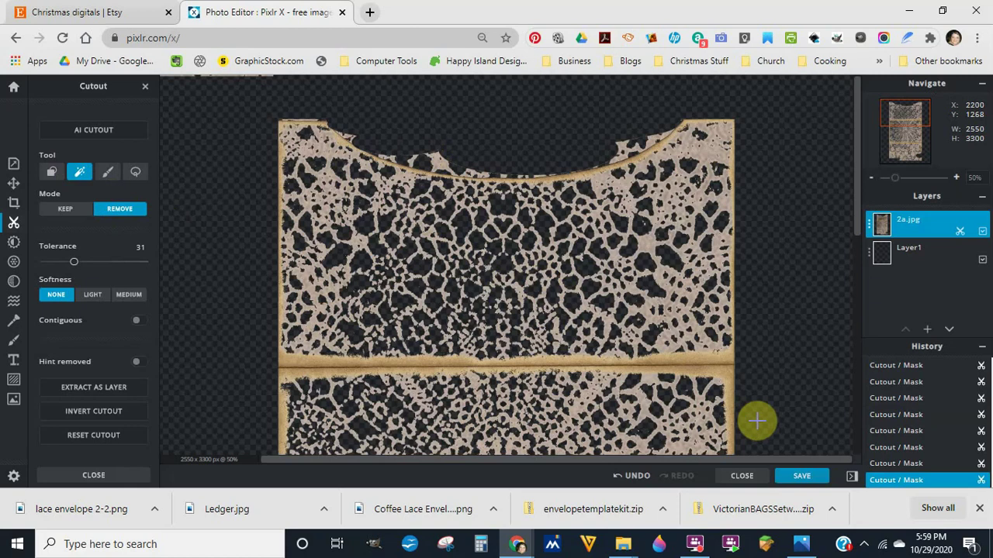
click(637, 478)
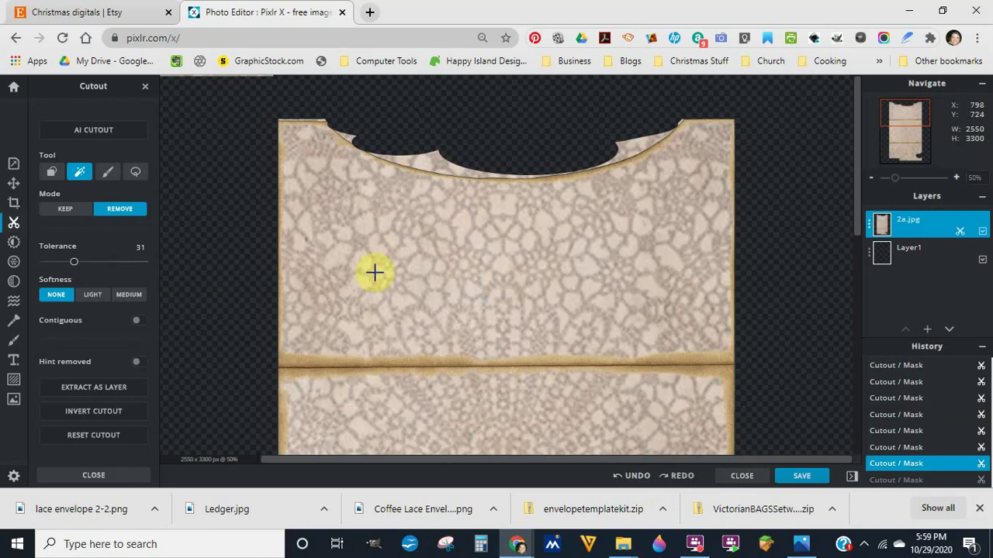
click(108, 173)
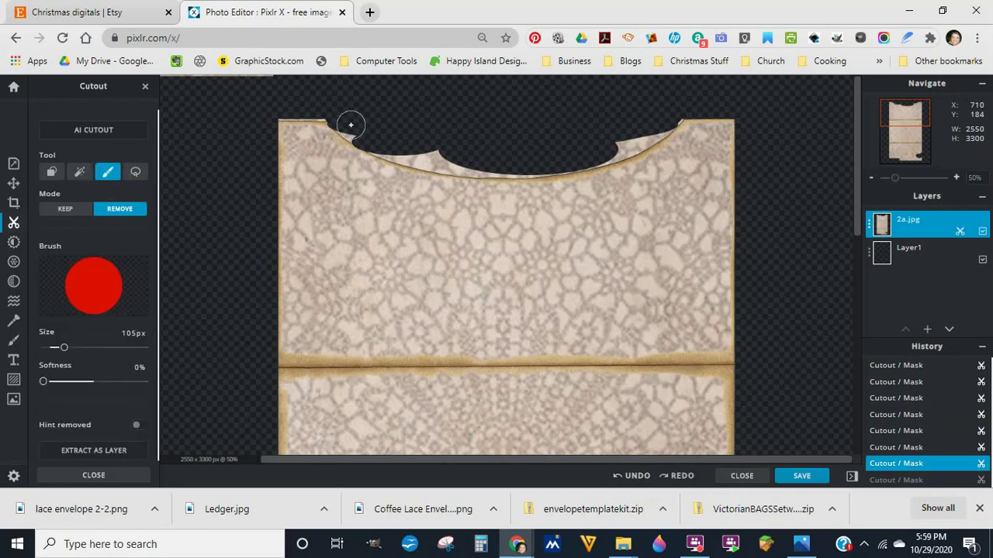
Brush away the lace slivers along the left part of the top flap's border
drag(349, 122, 362, 132)
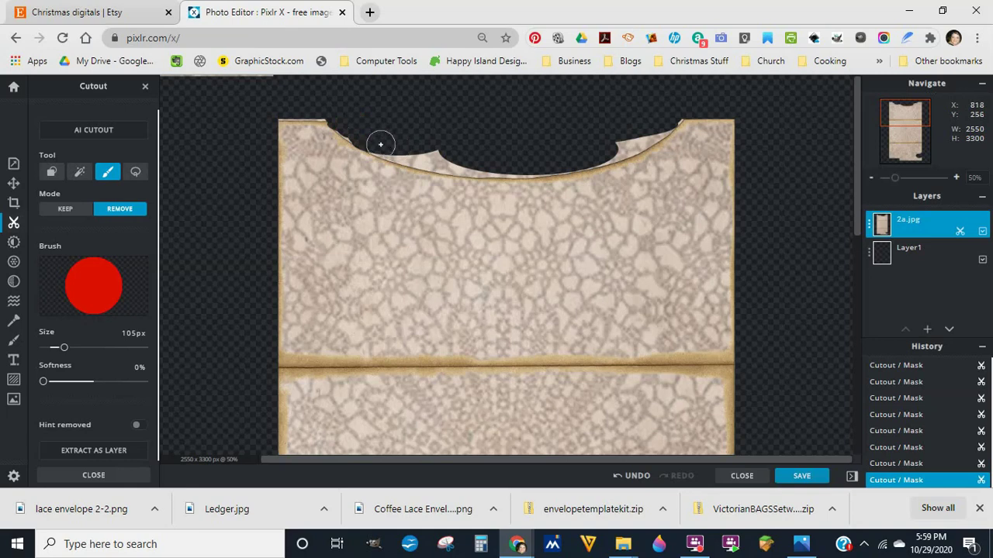
drag(381, 142, 450, 158)
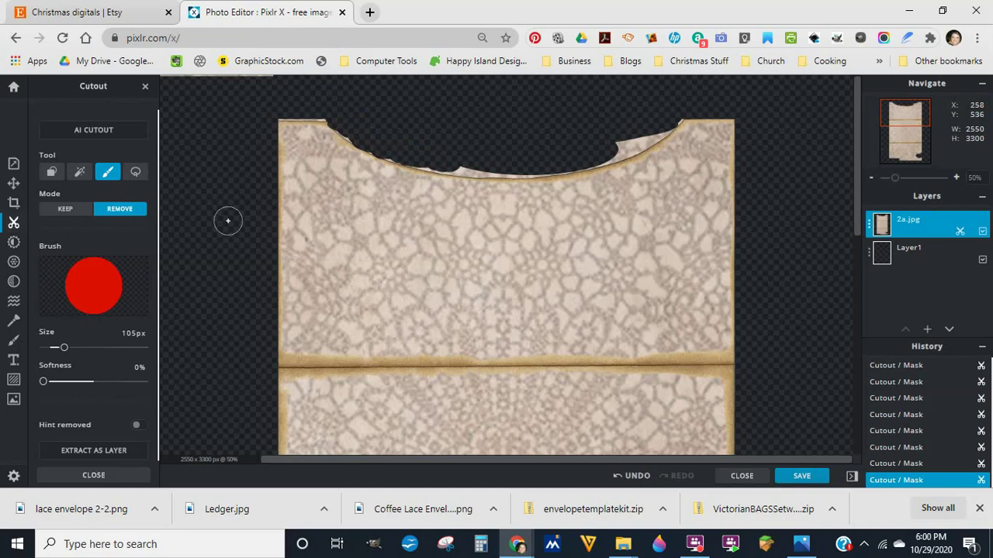
Add test text layers with the Text tool, deleting extras until one remains
click(14, 362)
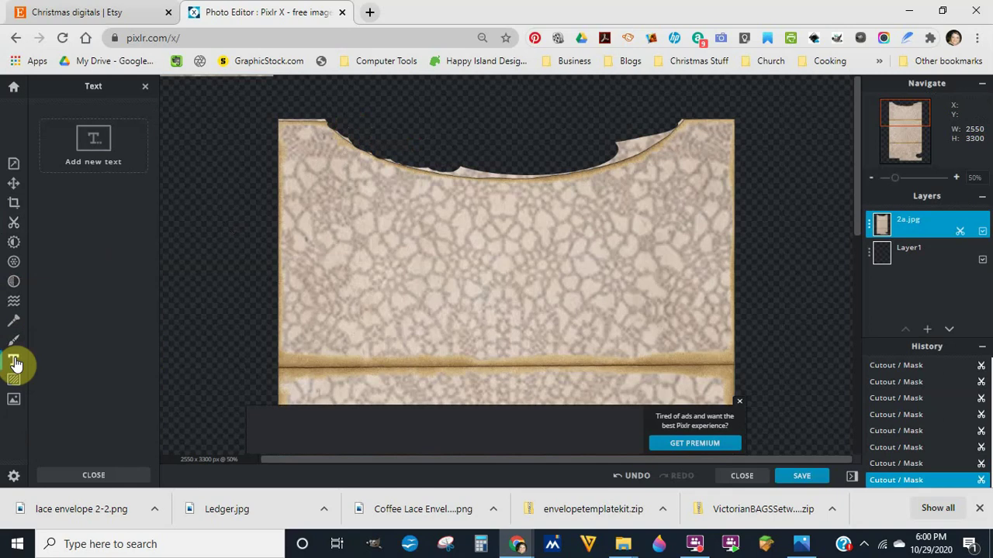
click(94, 143)
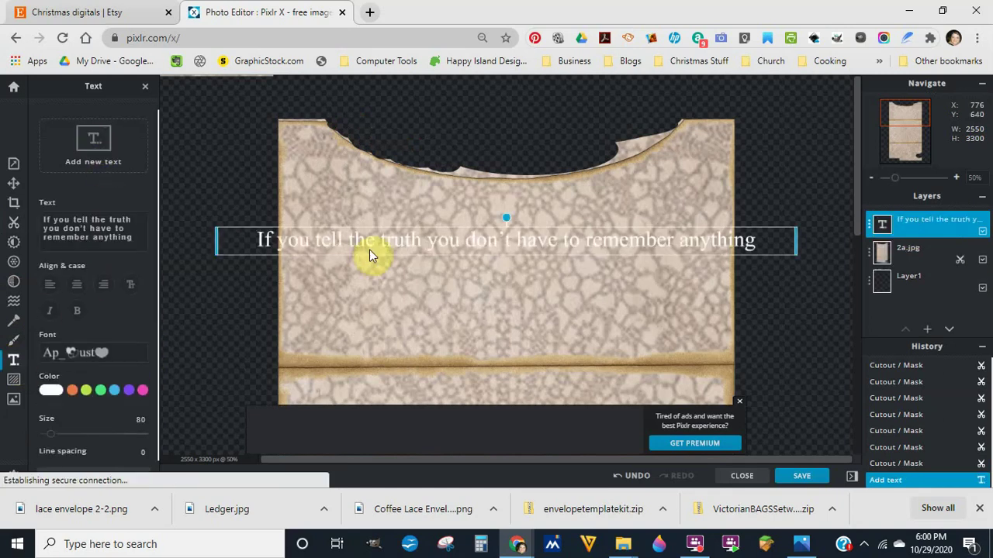
key(Delete)
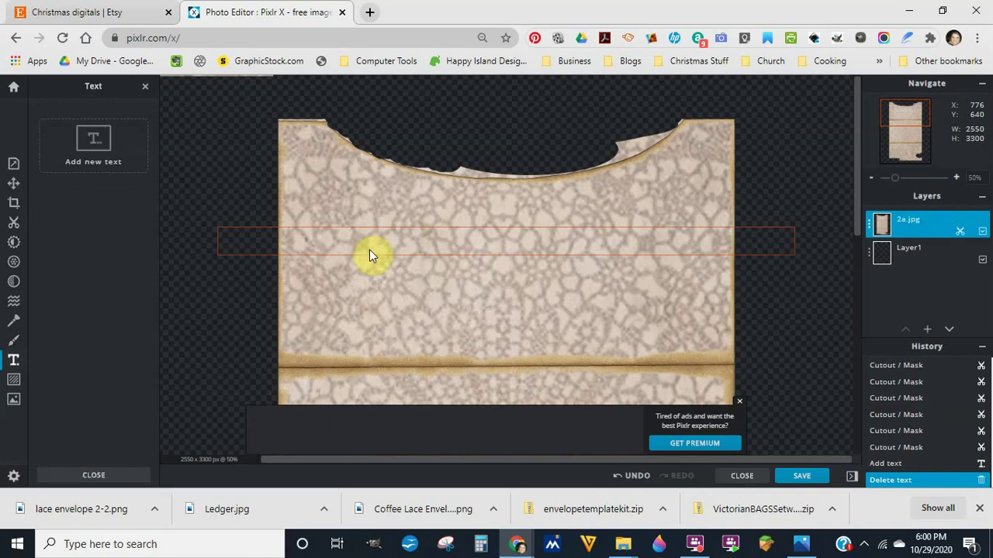
key(i)
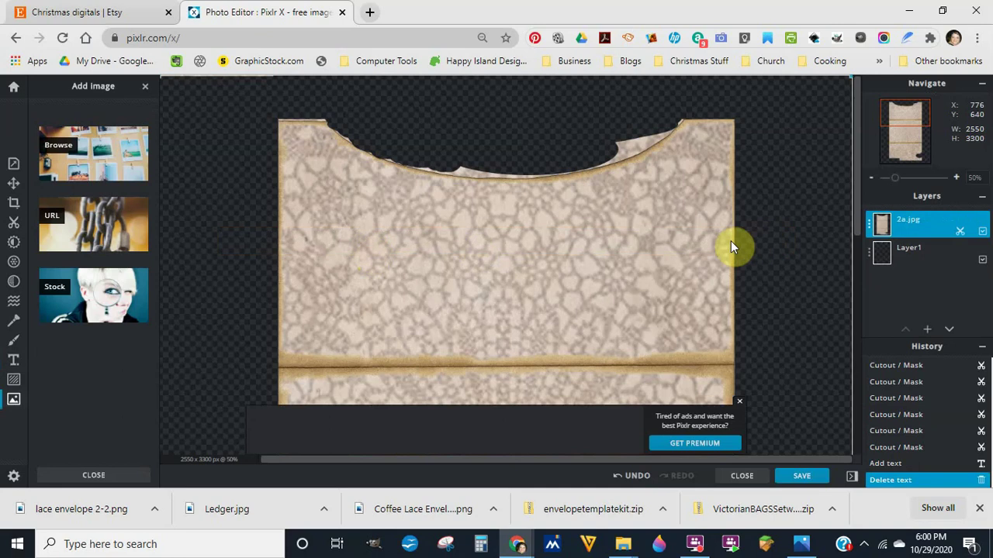
click(14, 359)
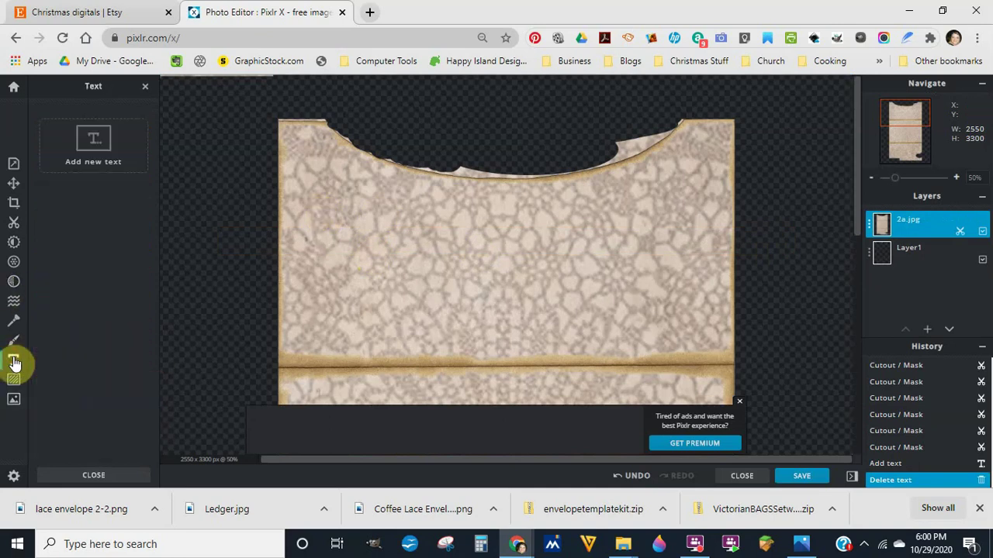
click(84, 145)
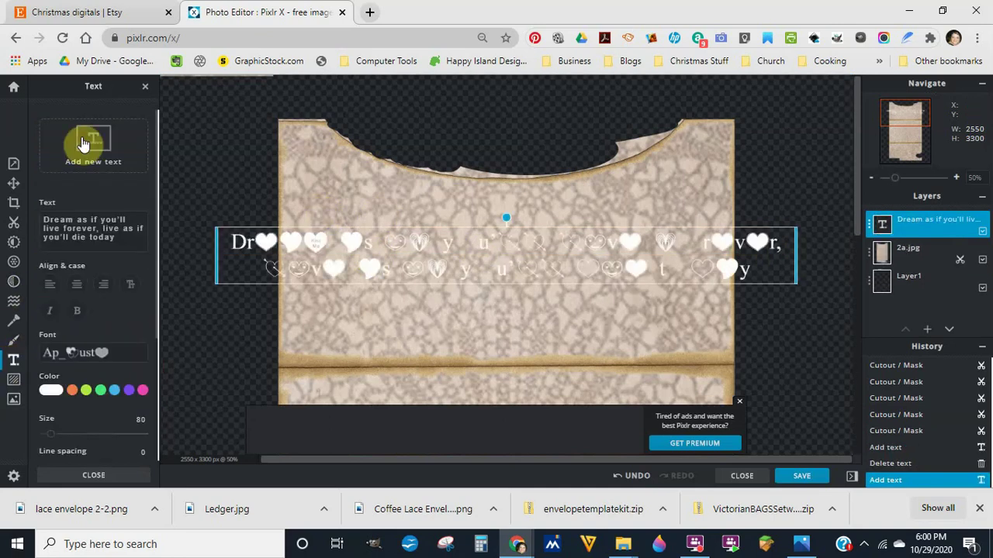
key(Delete)
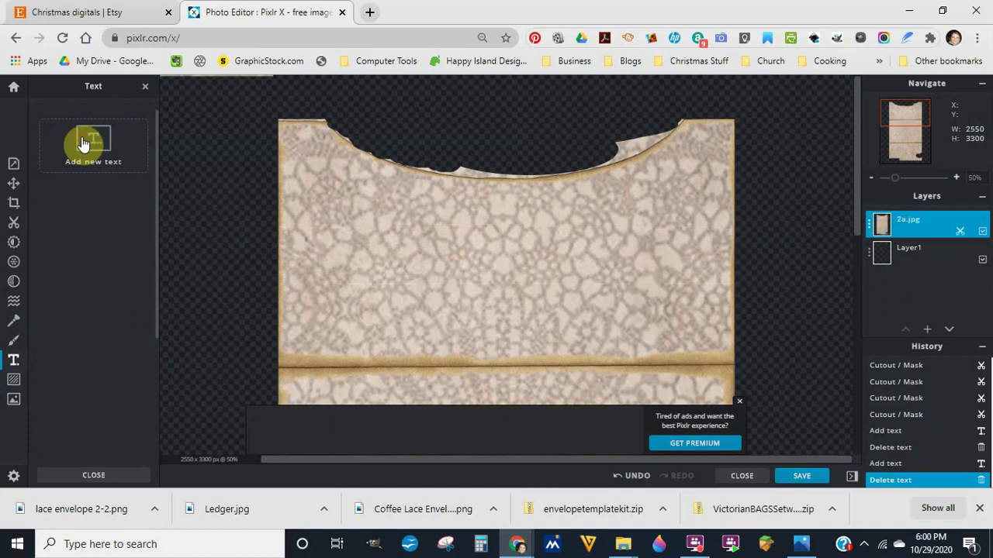
click(84, 144)
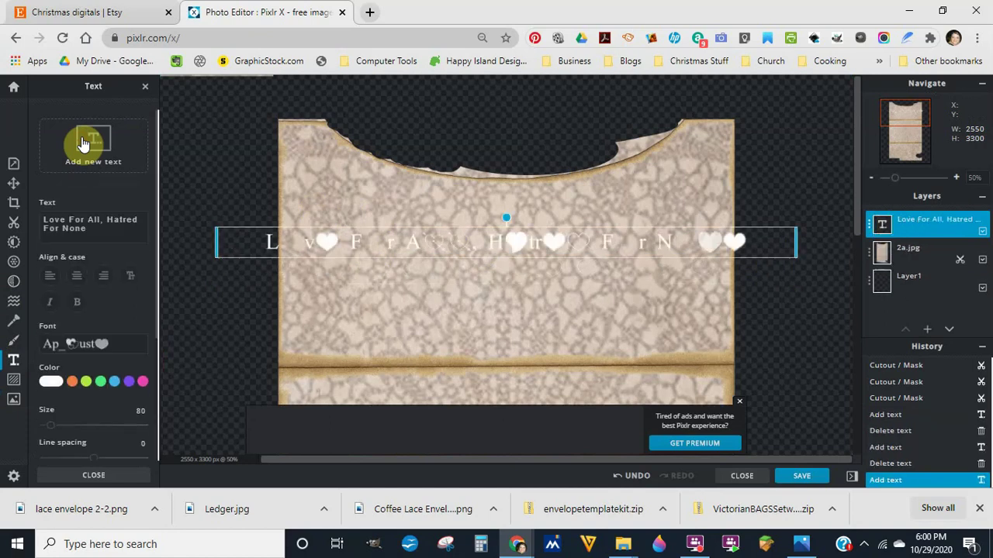
Replace the test sentence with 'Love' and set it in the Amaranth font
click(271, 243)
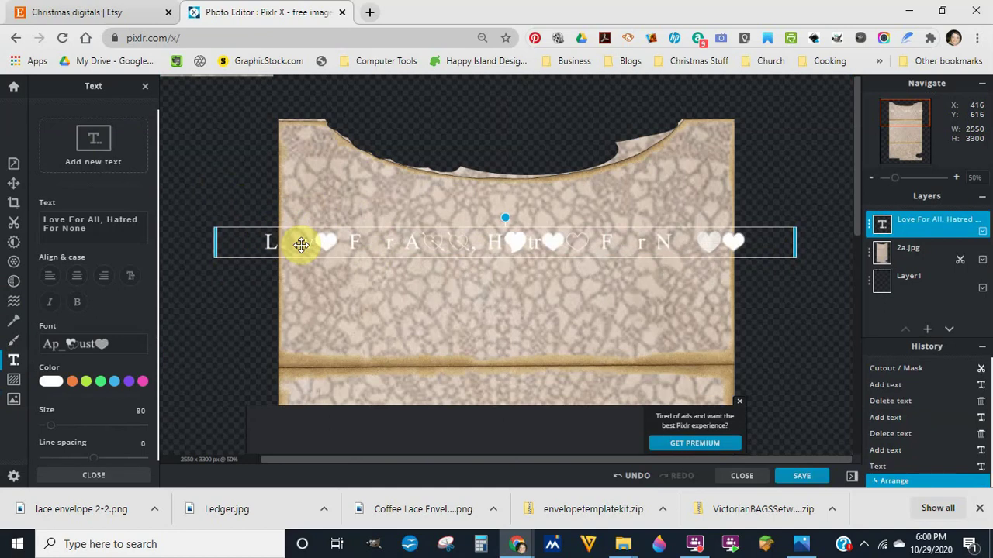
double_click(301, 245)
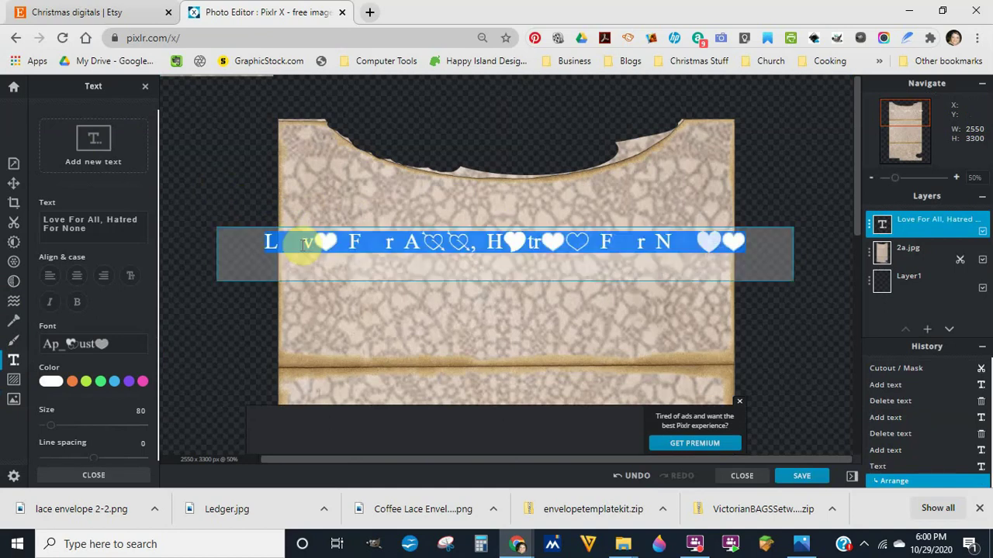
key(BackSpace)
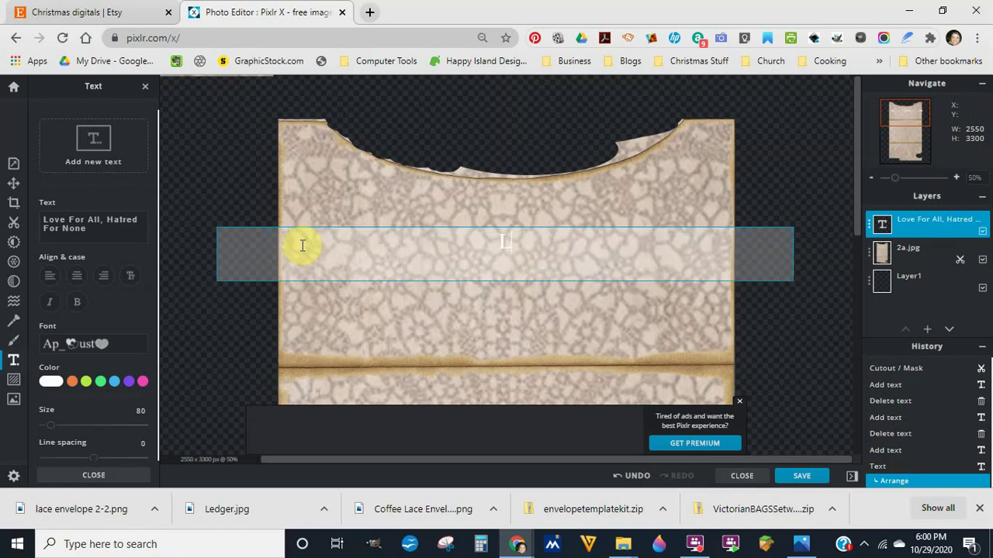
text(Love)
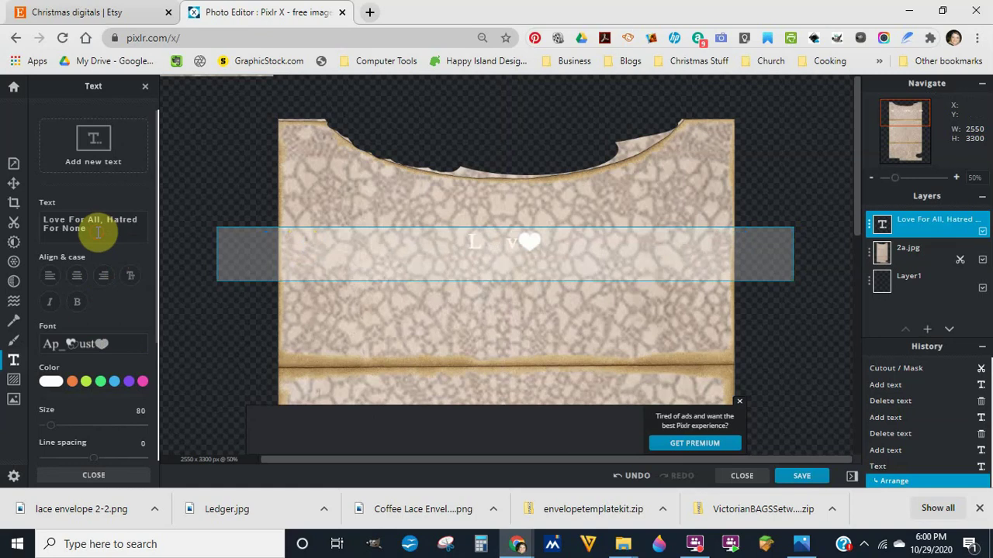
click(48, 222)
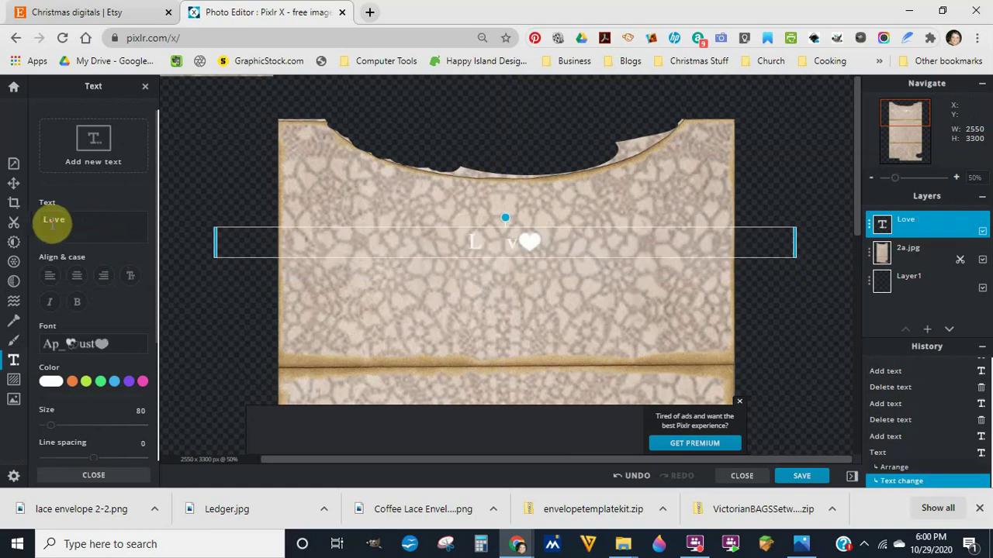
click(106, 346)
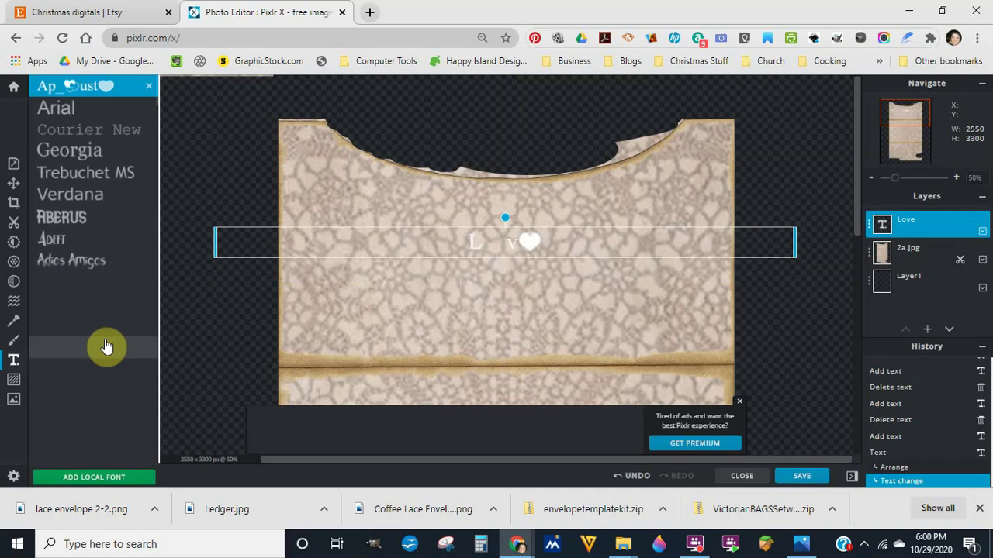
click(99, 225)
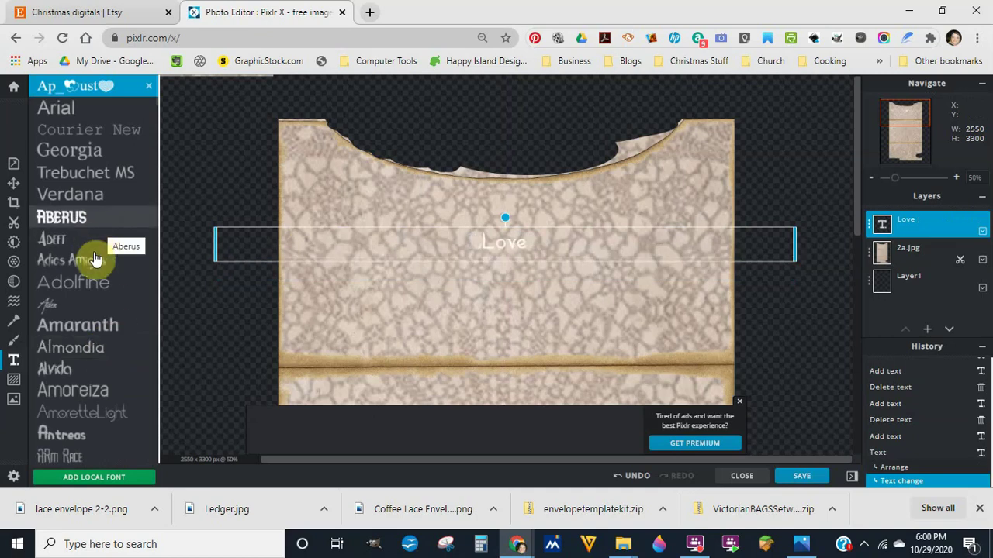
click(103, 319)
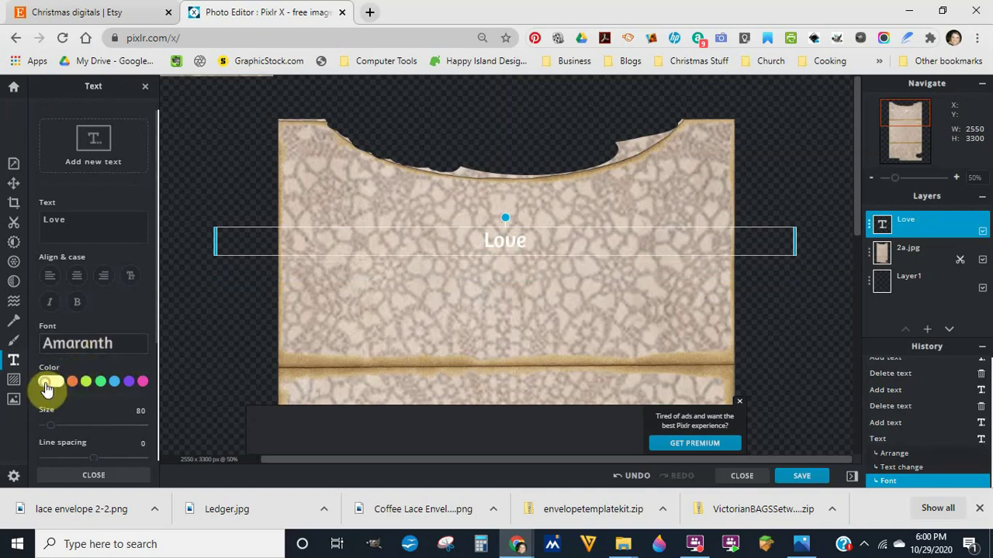
Adjust the Love text colour in the picker through black and dark red tones
click(47, 384)
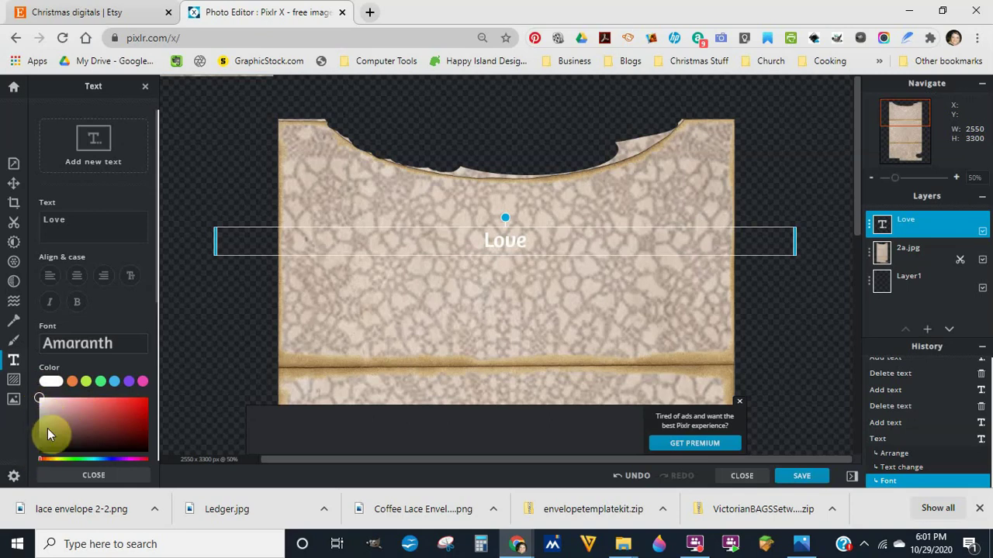
click(40, 450)
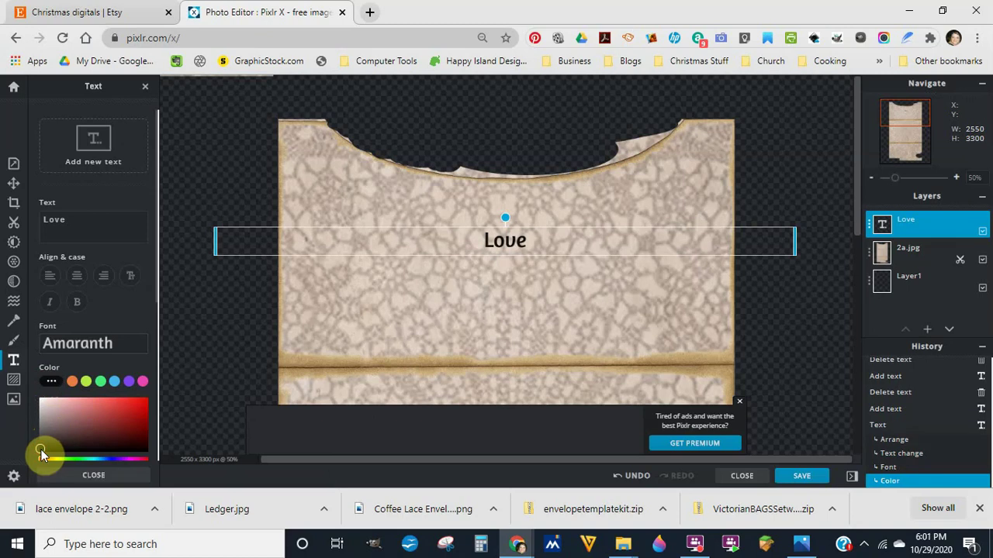
drag(41, 452, 98, 428)
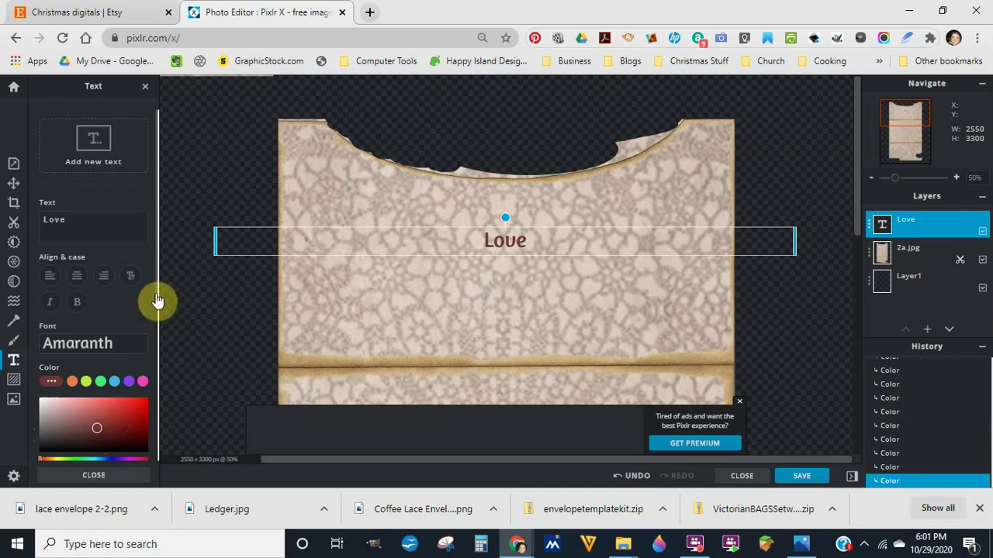
scroll(157, 319, down, 2)
drag(157, 319, 161, 388)
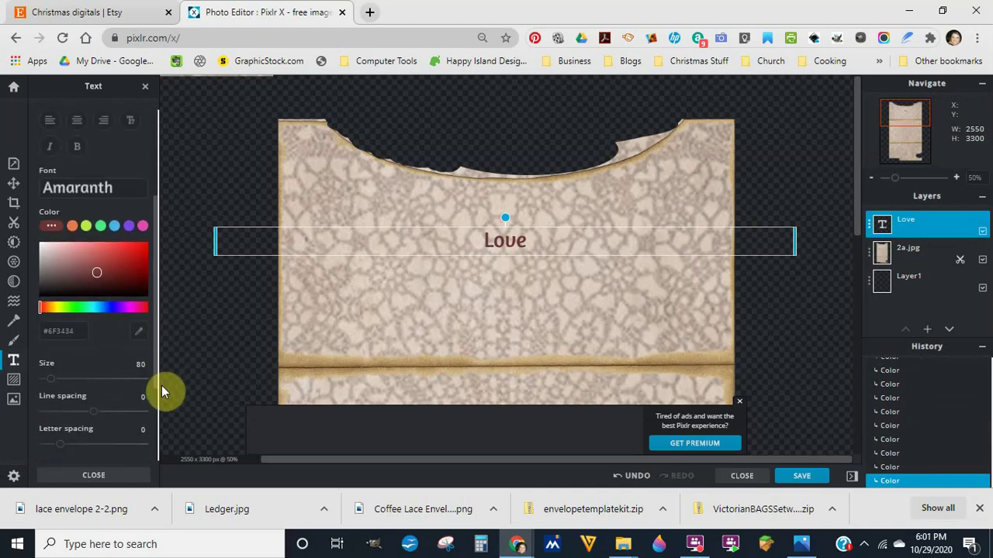
click(58, 331)
click(112, 267)
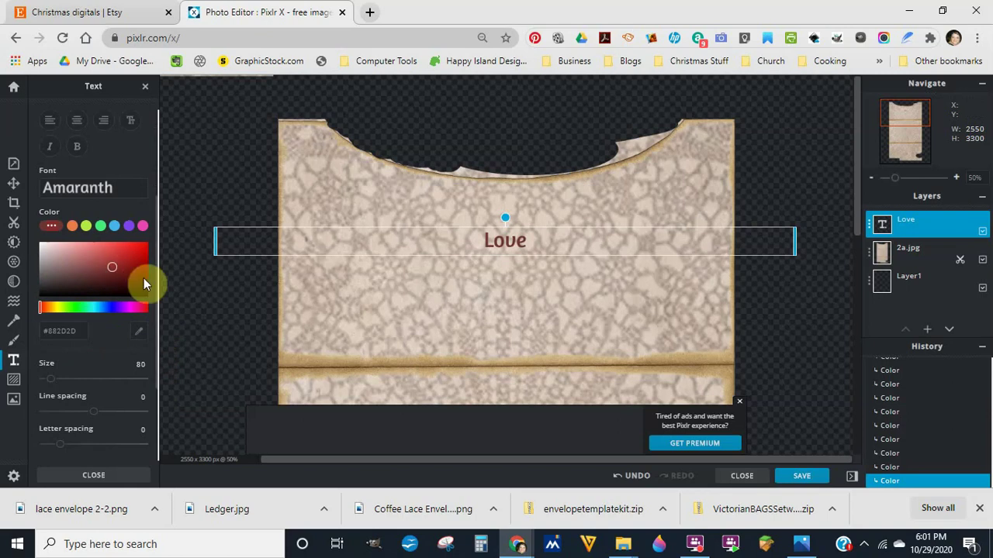
Sample envelope tones with the eyedropper, settle on #A45D22, and deselect the text
click(141, 336)
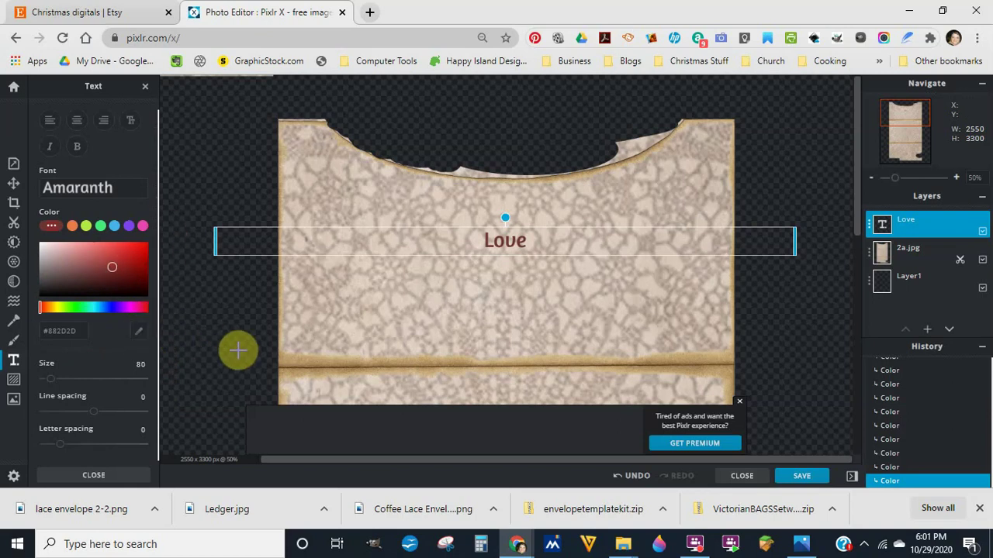
click(293, 360)
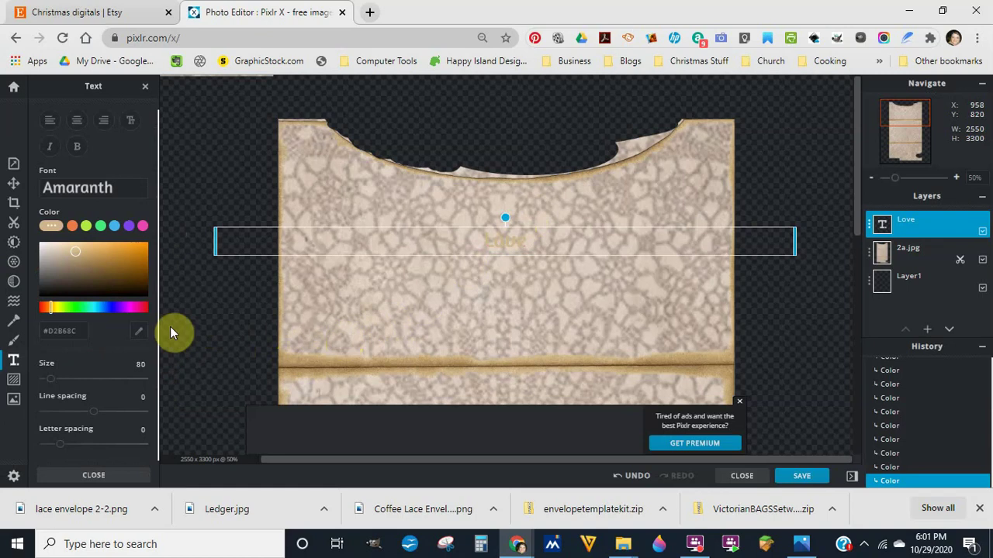
click(137, 332)
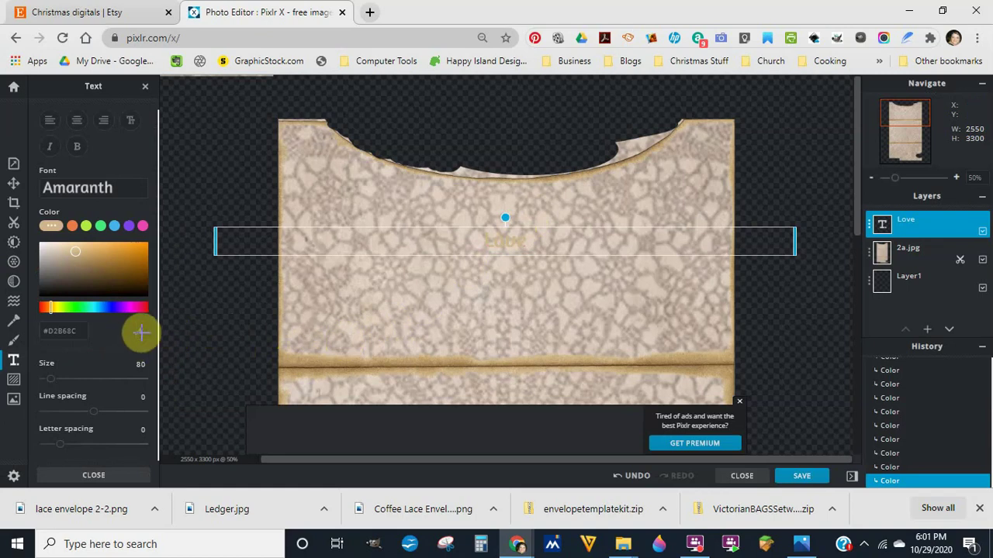
click(305, 333)
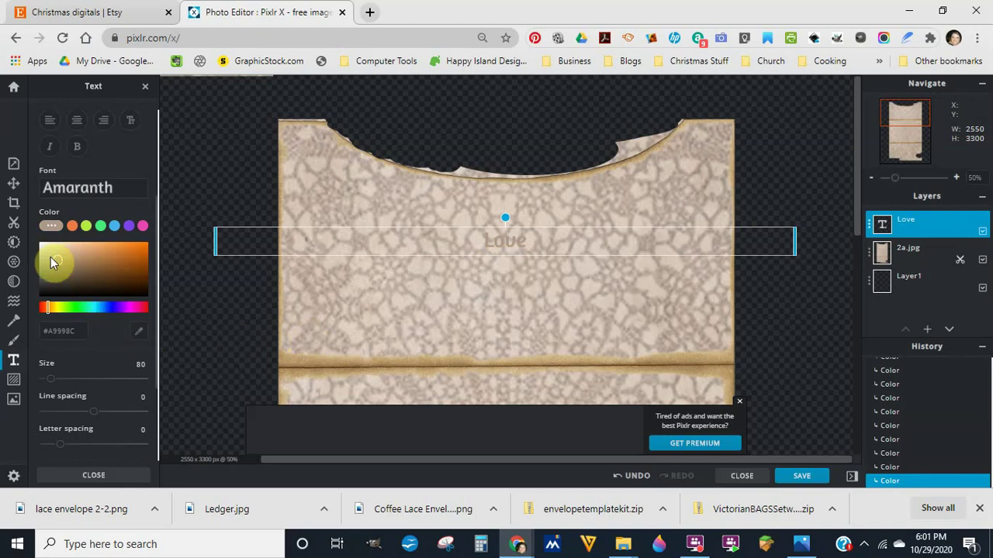
drag(58, 261, 126, 266)
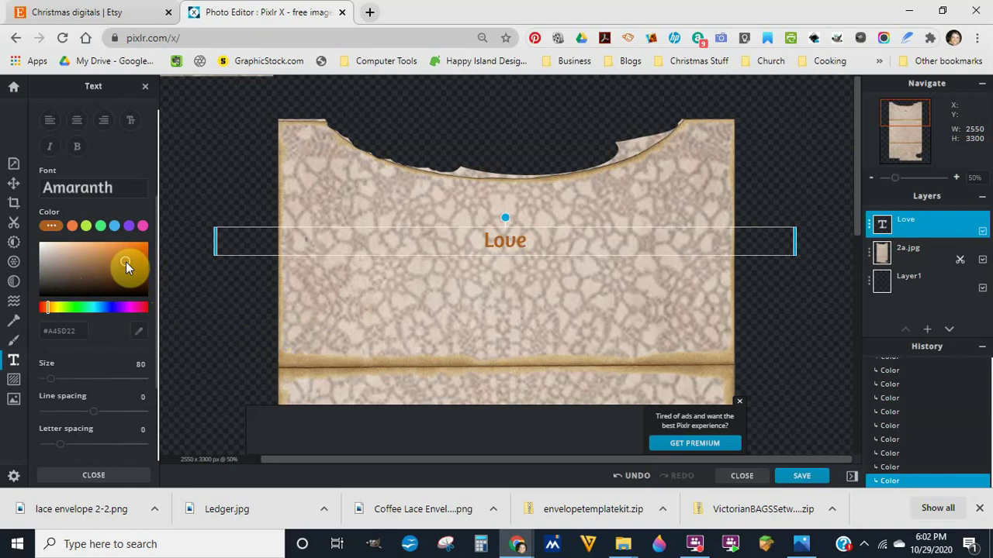
click(220, 295)
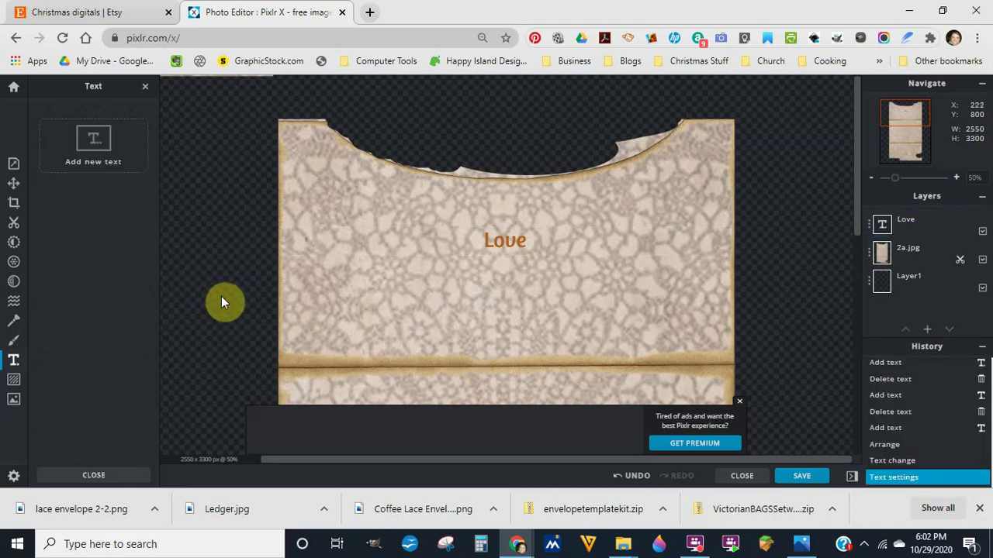
Undo four times to delete the Love text layer, then zoom out to the whole envelope
click(634, 478)
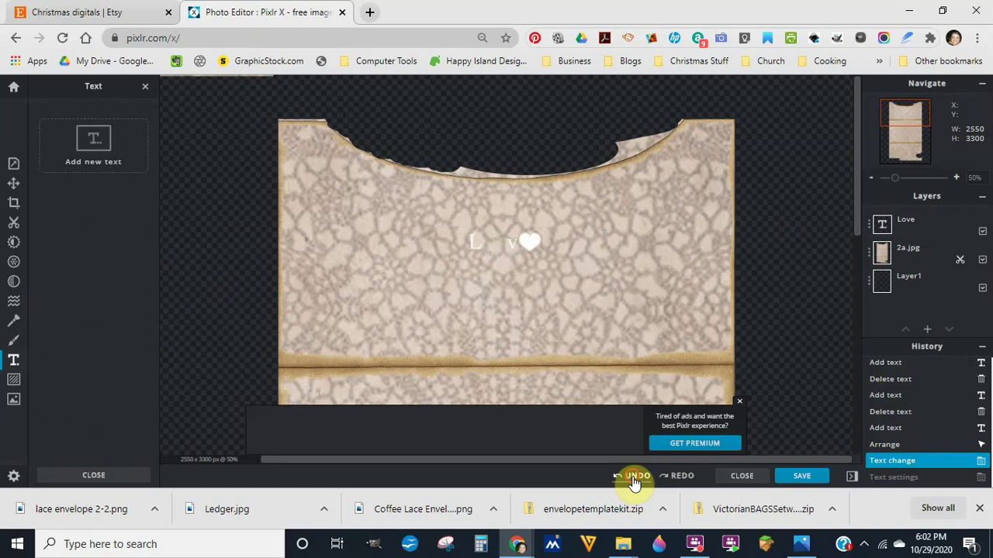
click(633, 478)
click(633, 478)
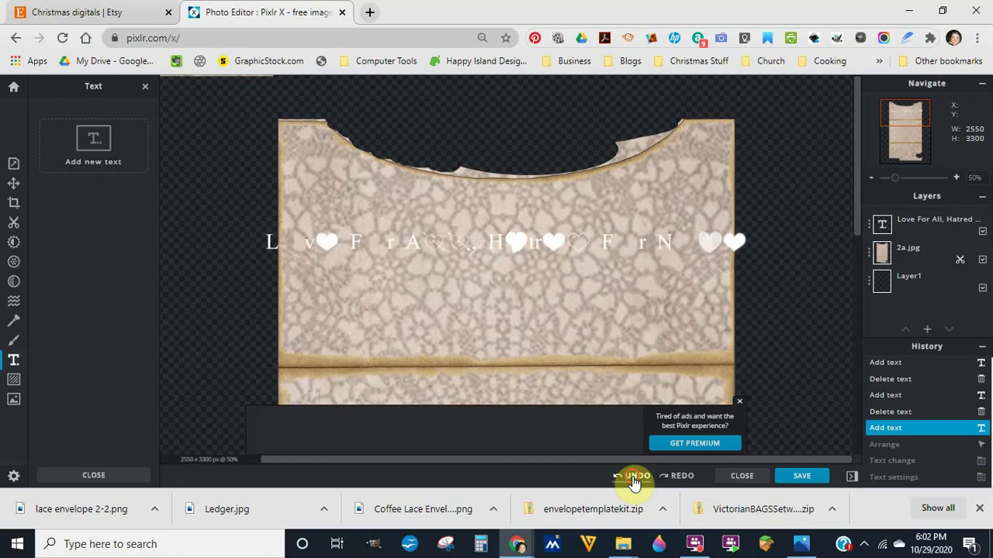
click(634, 478)
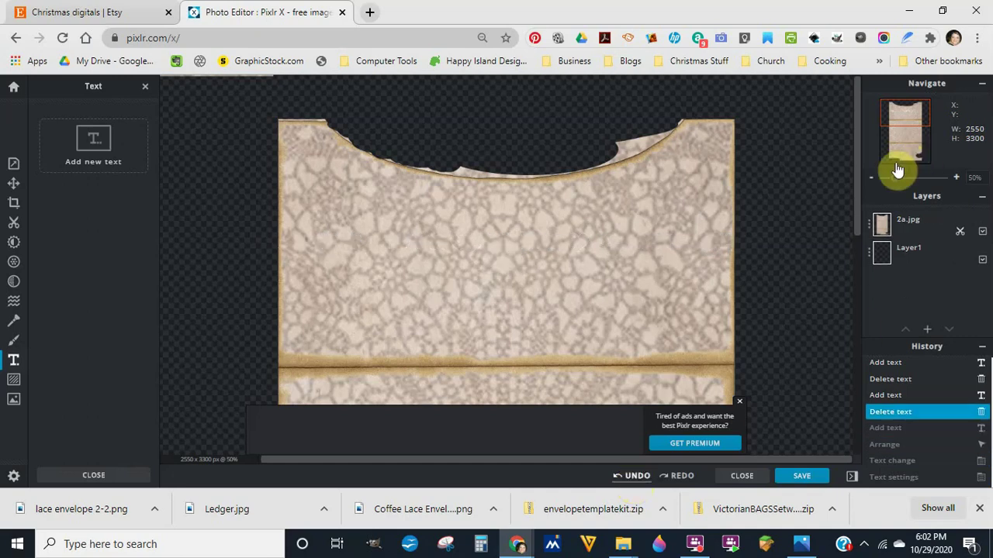
click(873, 180)
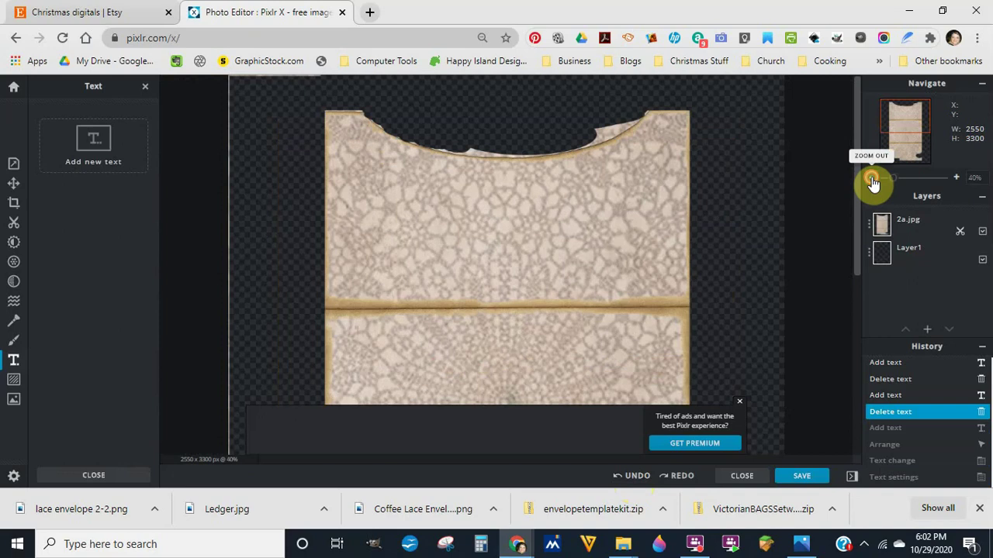
click(873, 180)
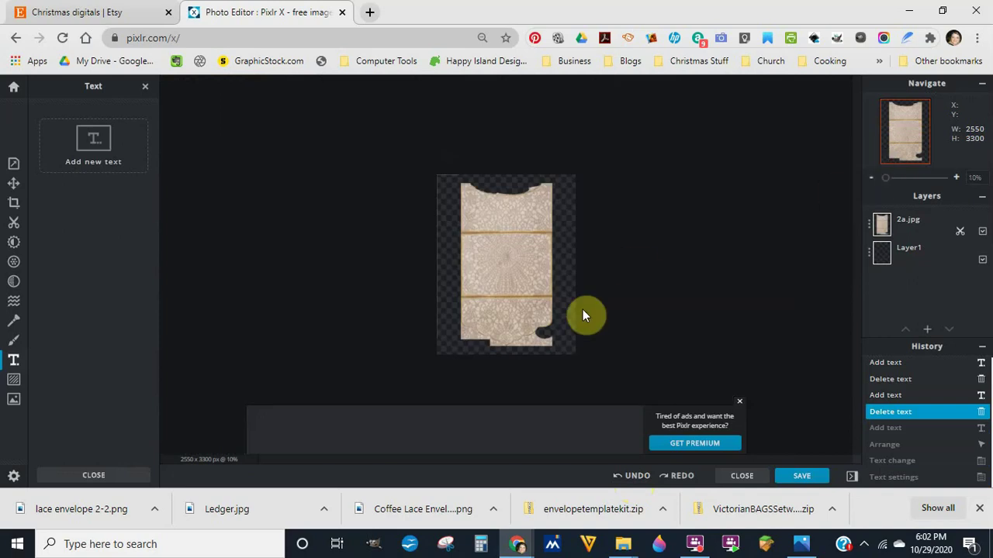
Open Save Image, try JPG at 100% quality, then return the file type to PNG
click(807, 479)
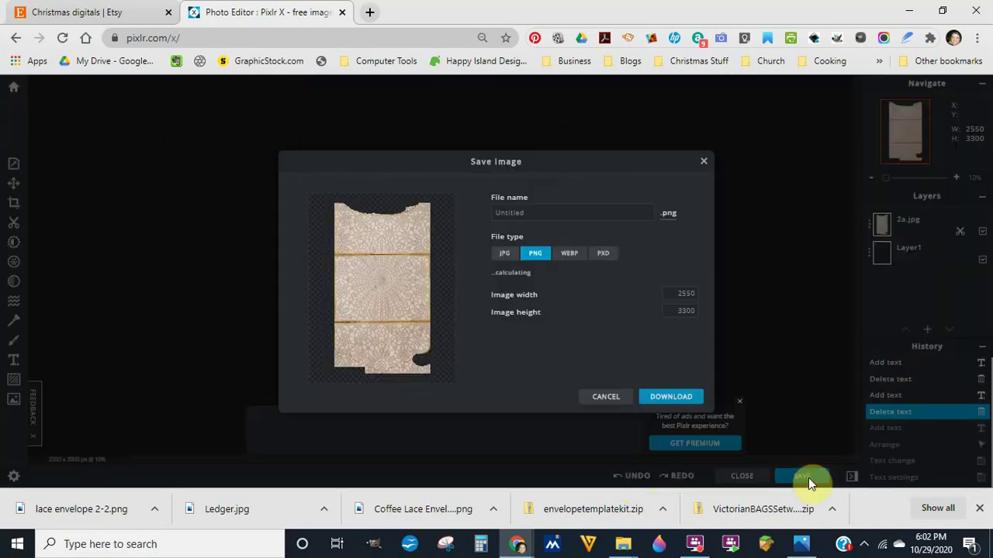
click(531, 288)
click(504, 257)
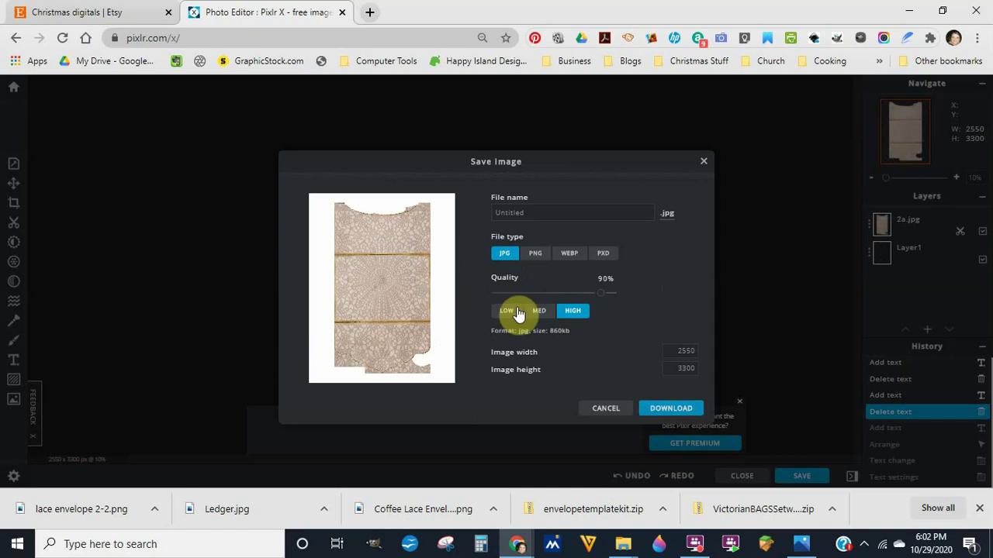
drag(600, 293, 620, 294)
click(537, 212)
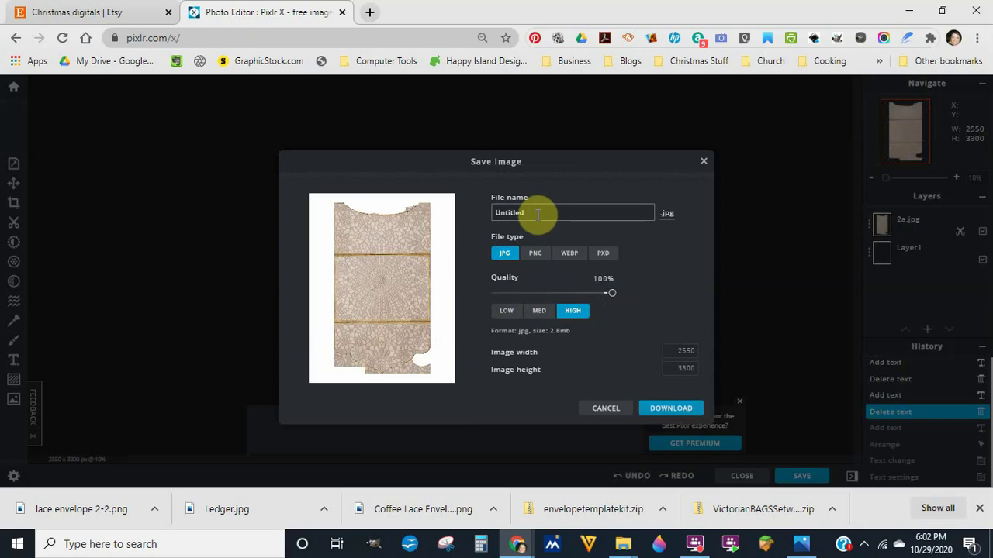
drag(537, 214, 472, 223)
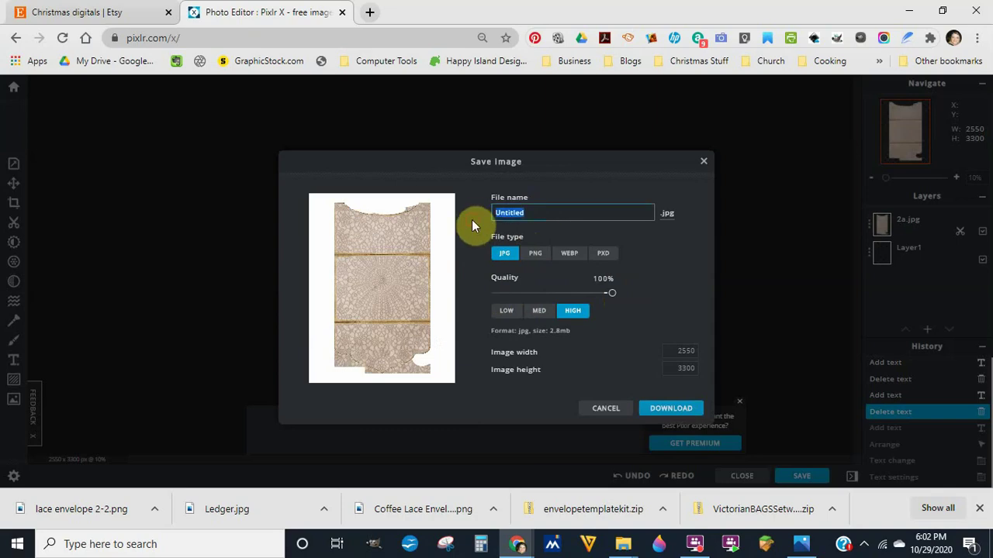
click(539, 257)
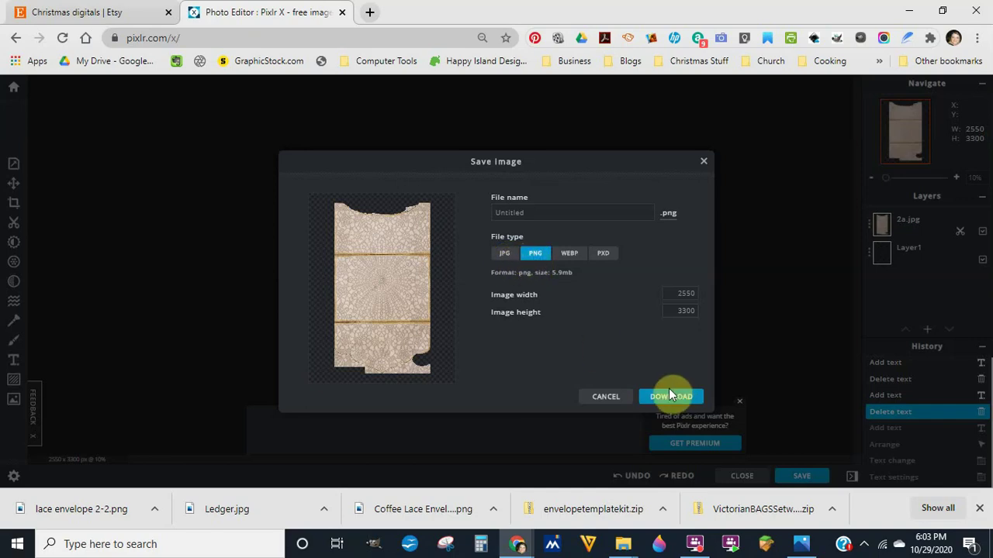
Download the Untitled 2550 × 3300 PNG of the lace envelope
click(644, 396)
click(695, 546)
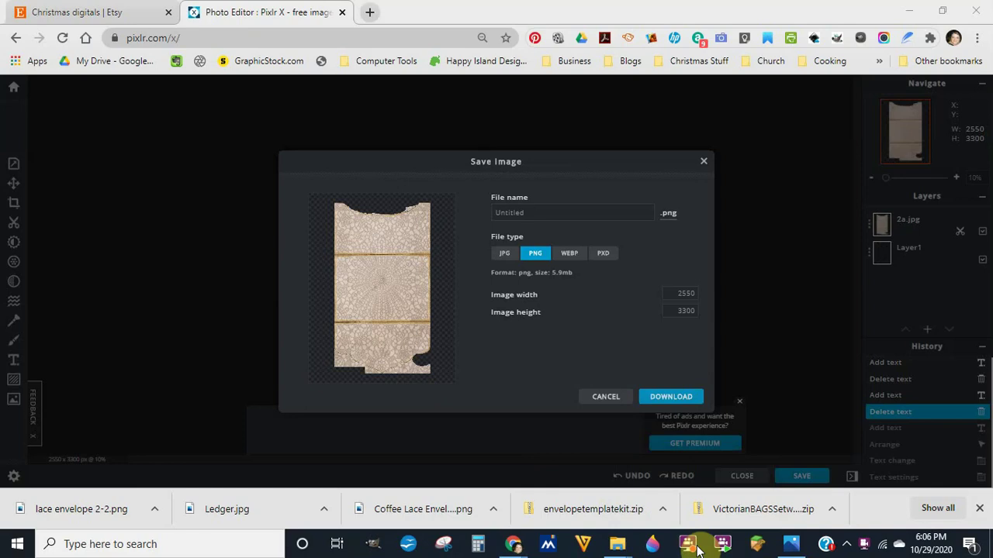